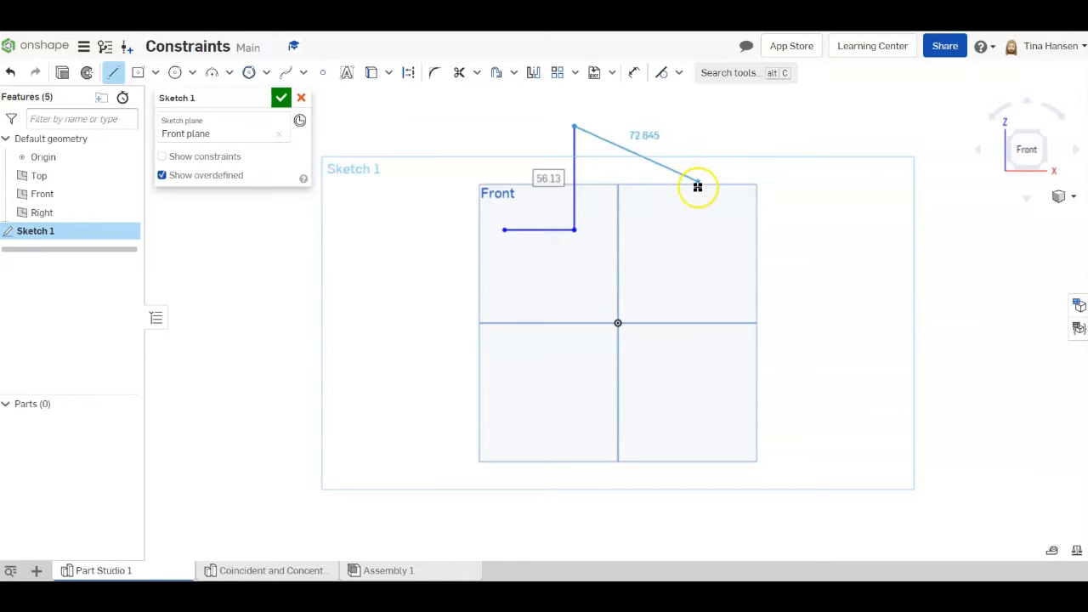
Step: Continue the sketch outline with a sloped line about 83 mm, a vertical about 12 mm, a horizontal about 62 mm and a sloped line about 34 mm
click(702, 208)
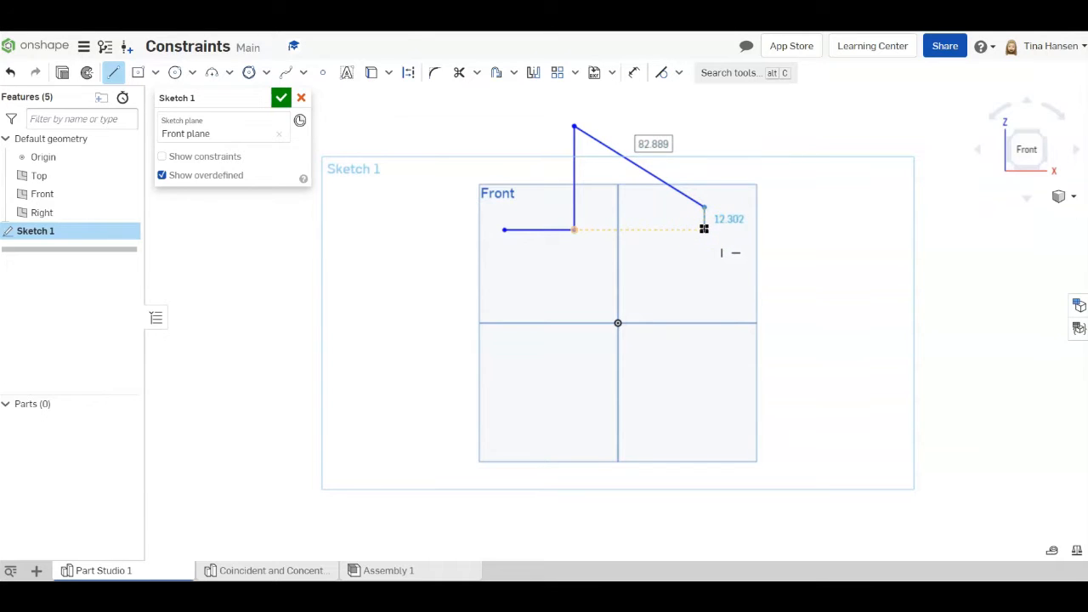
click(704, 229)
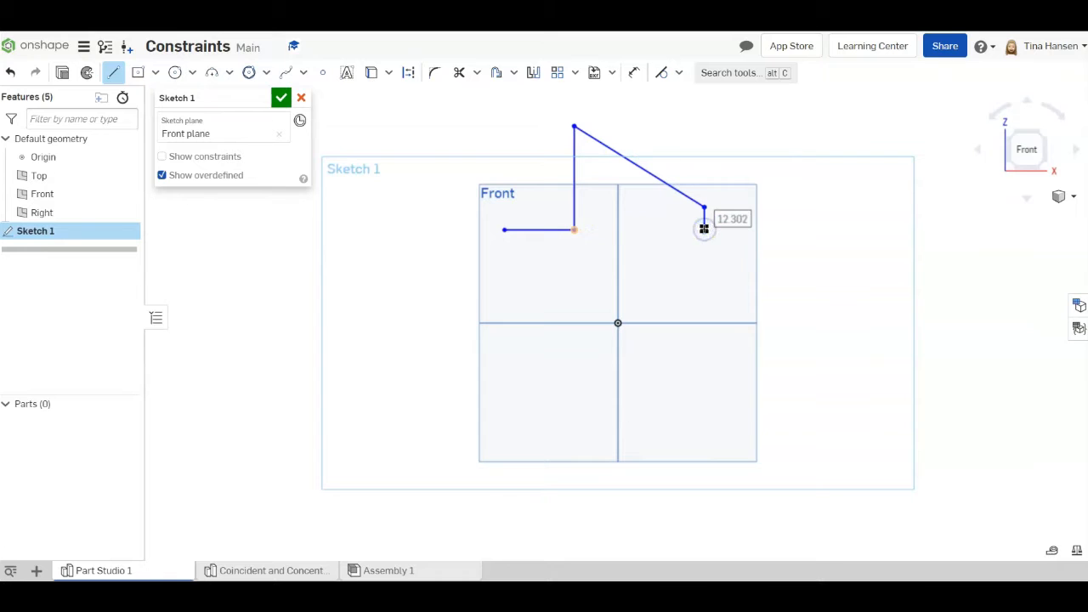
click(818, 229)
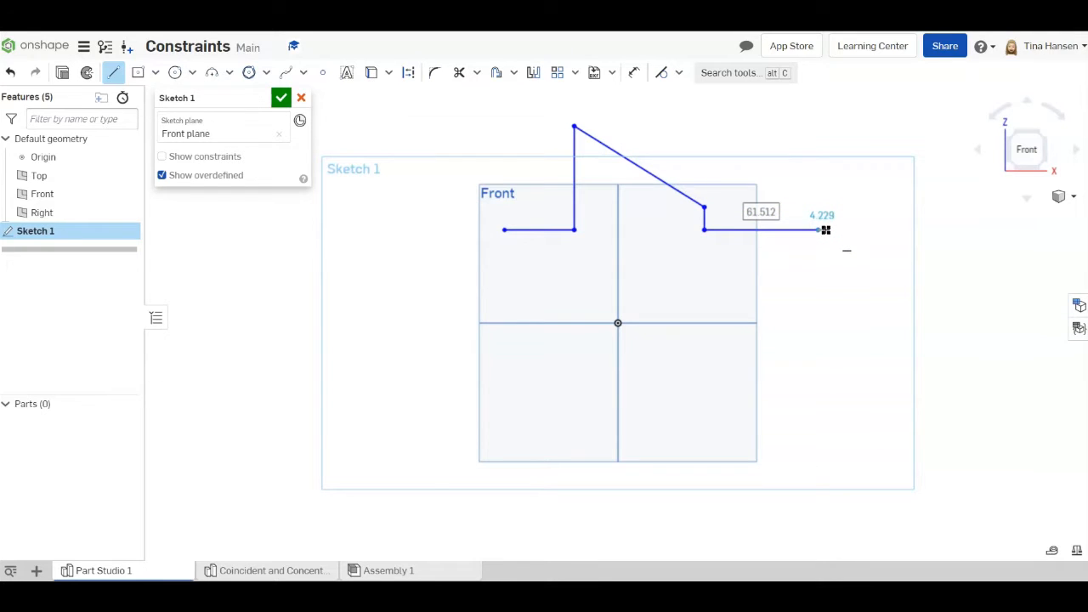
click(836, 251)
click(854, 283)
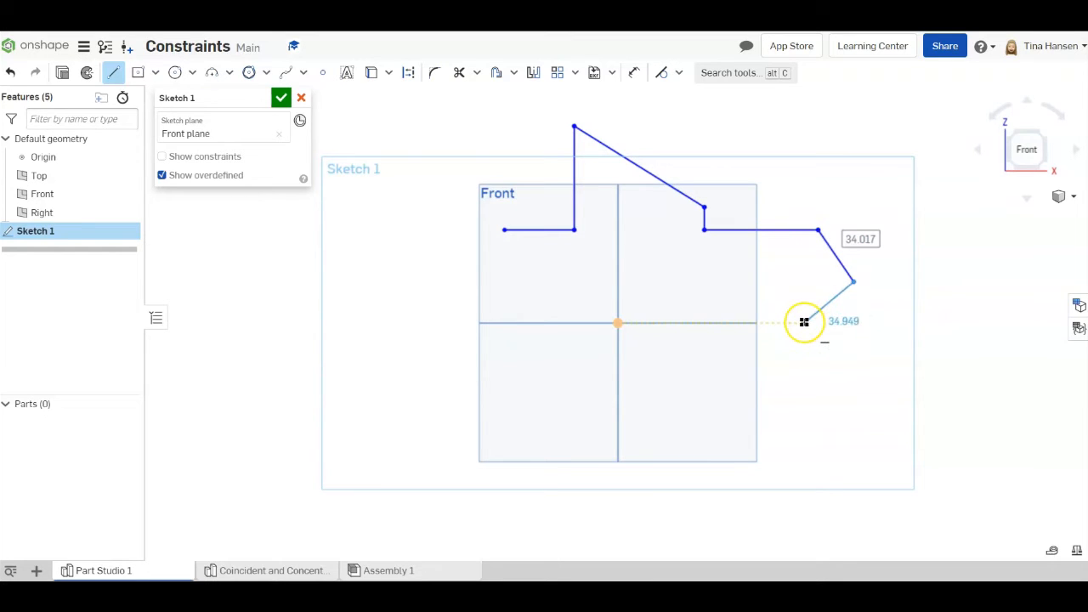
Step: Close the outline with a perpendicular line about 78 mm, an unsized diagonal, and lines about 39, 37 and 36 mm back to the start point
click(733, 360)
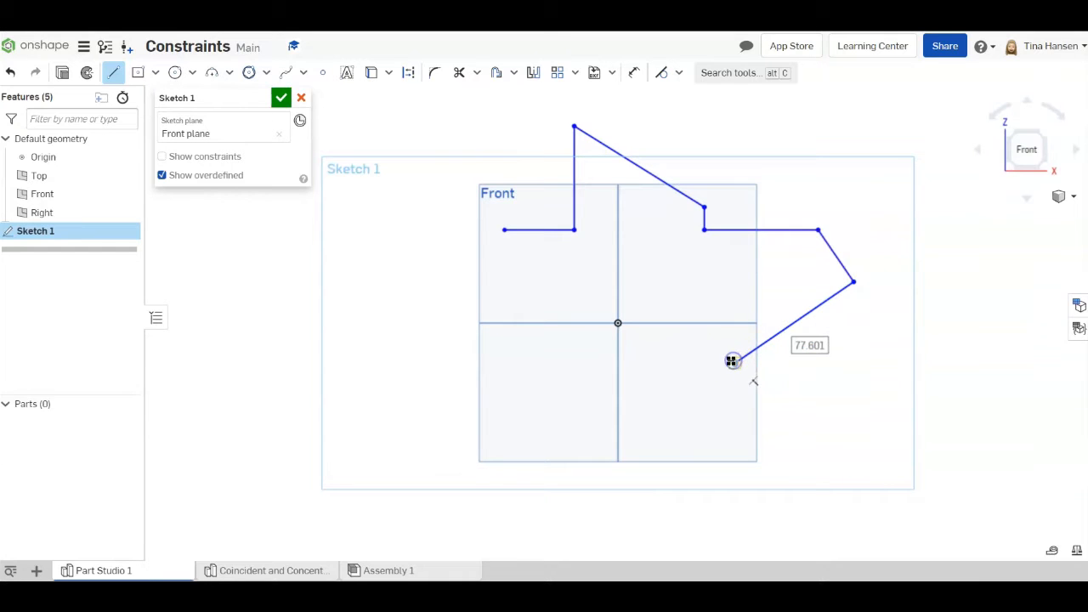
click(657, 299)
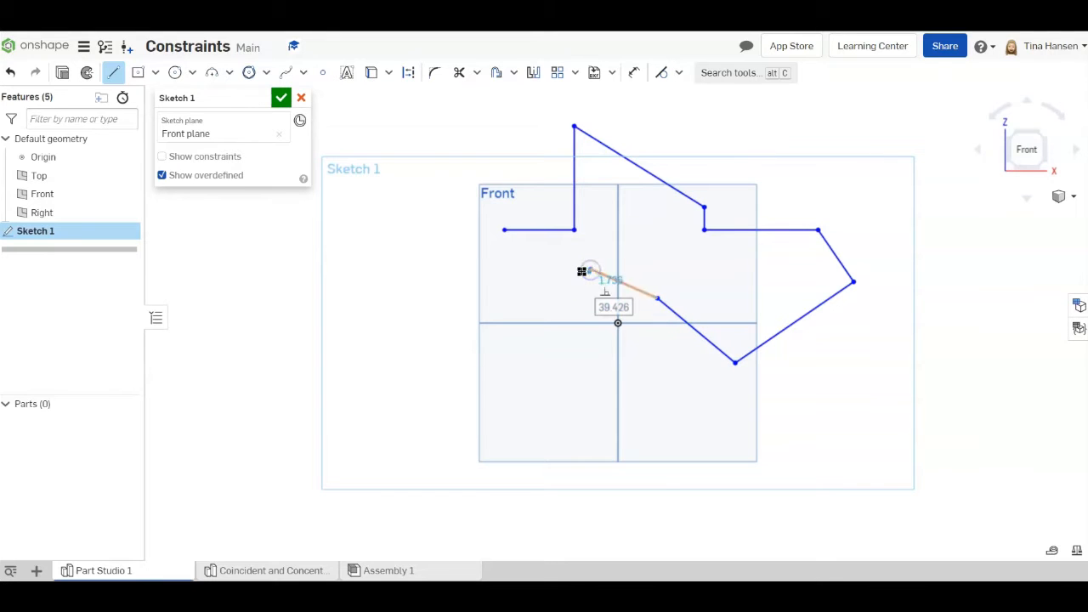
click(588, 270)
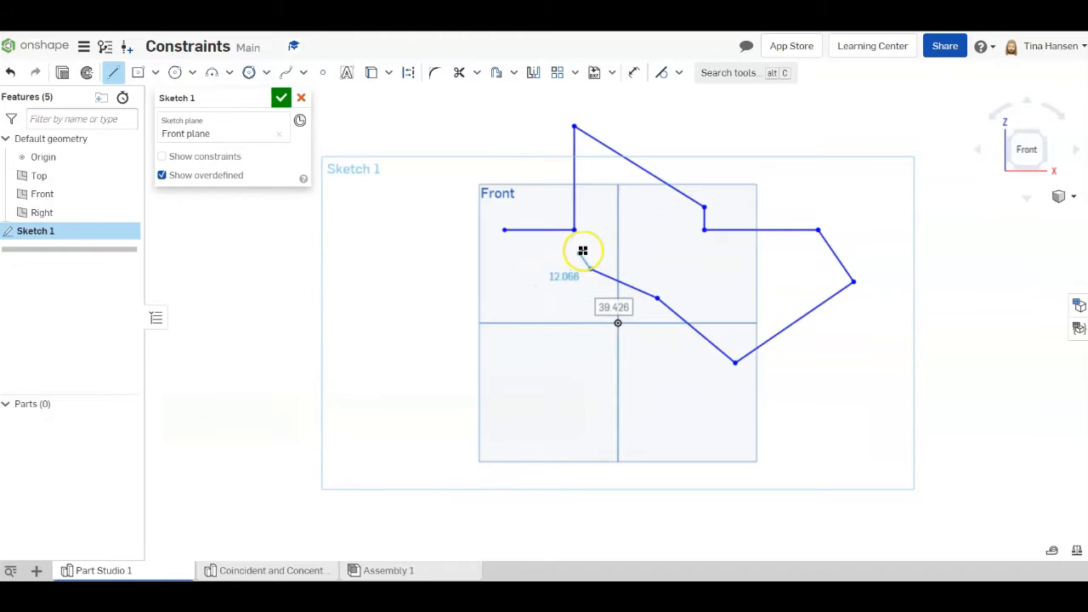
click(526, 293)
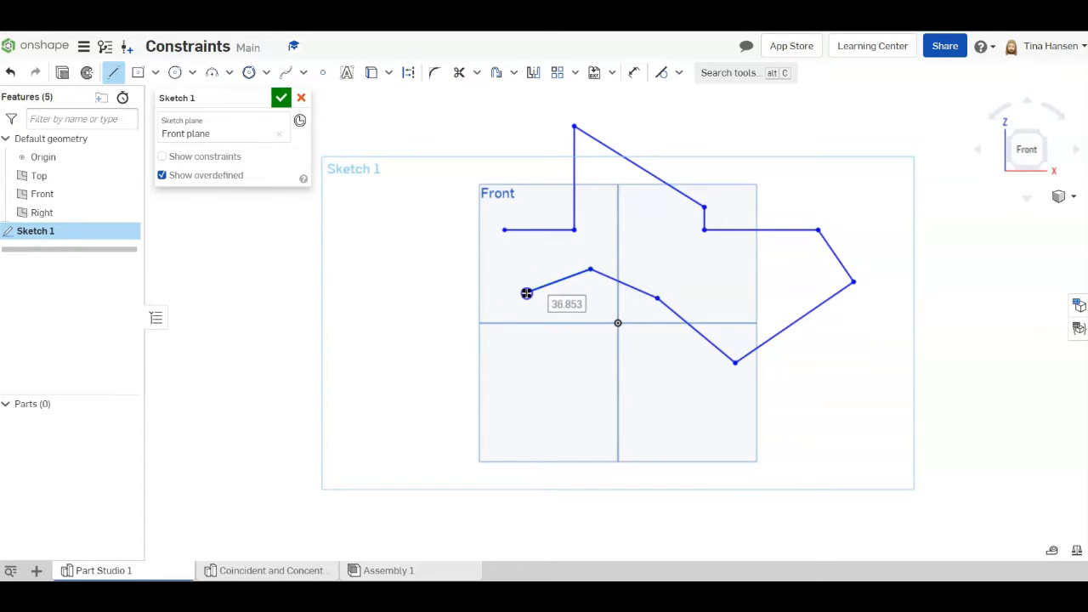
click(504, 230)
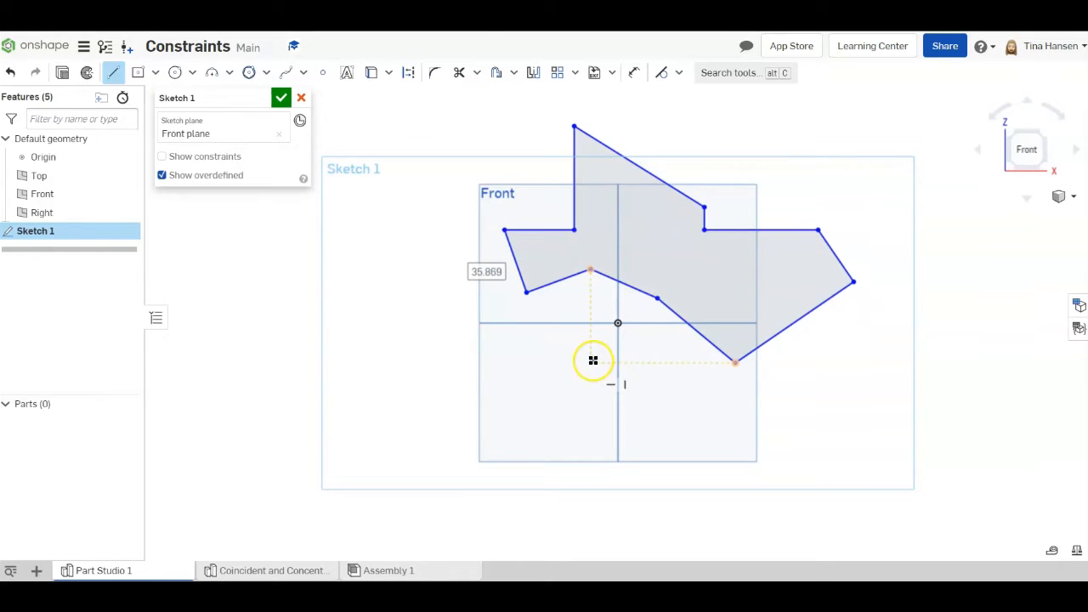
key(Escape)
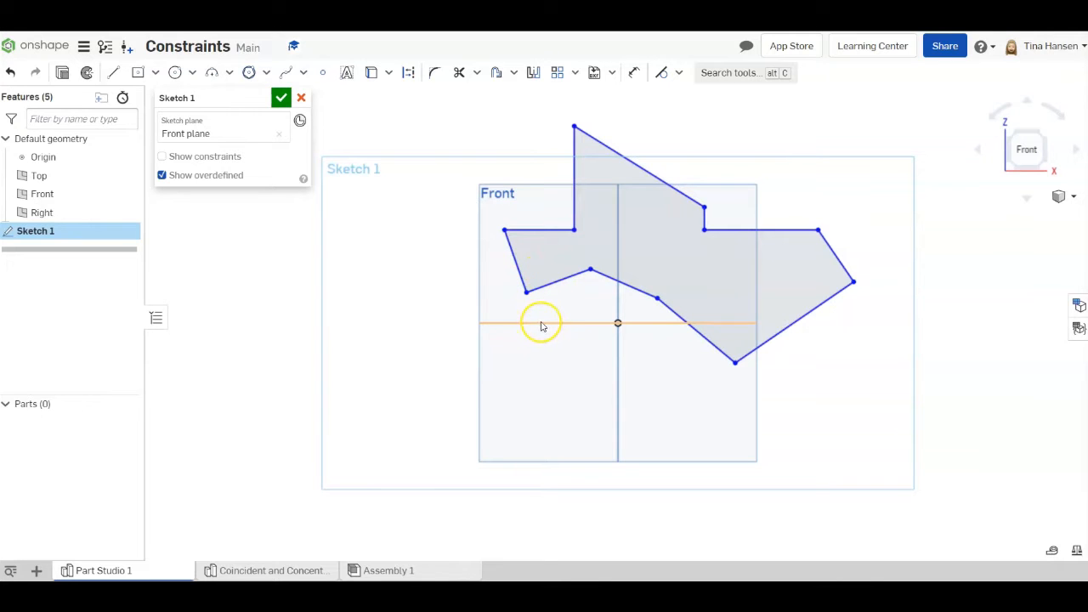
Step: Inspect the constraint flags on the upper-left horizontal line and at its left endpoint
click(545, 235)
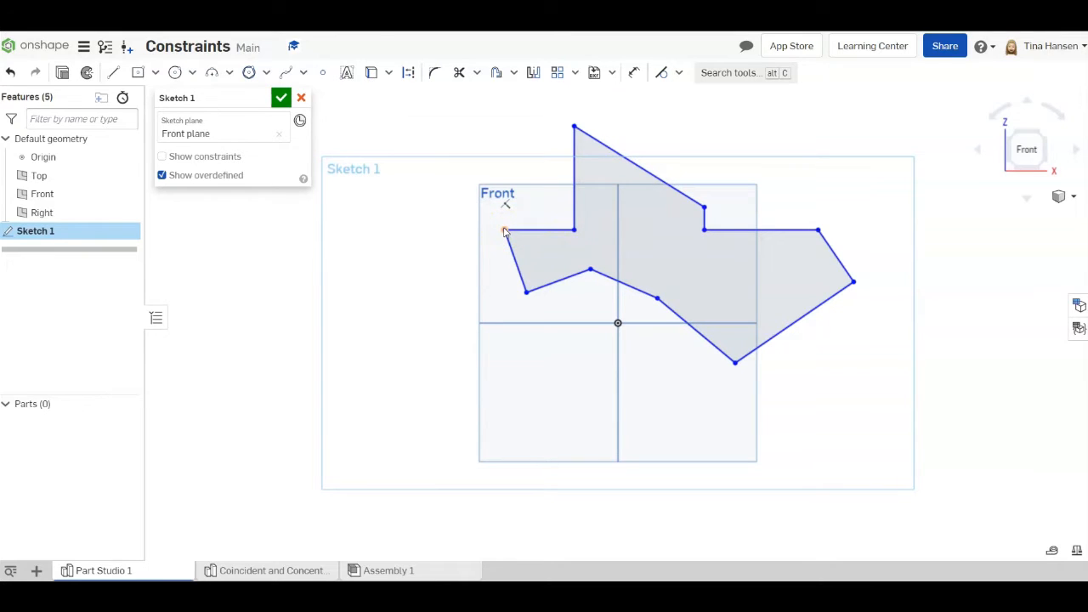
click(504, 232)
click(506, 205)
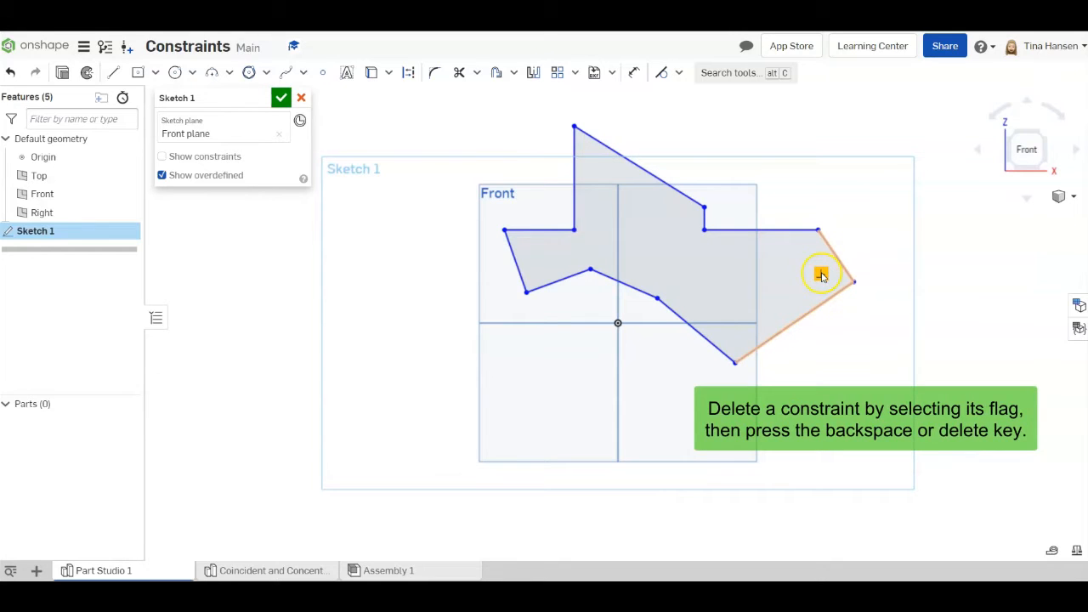
Step: Try deleting the perpendicular constraint at the outline's far-right corner and moving that corner inward, and undo it
click(821, 274)
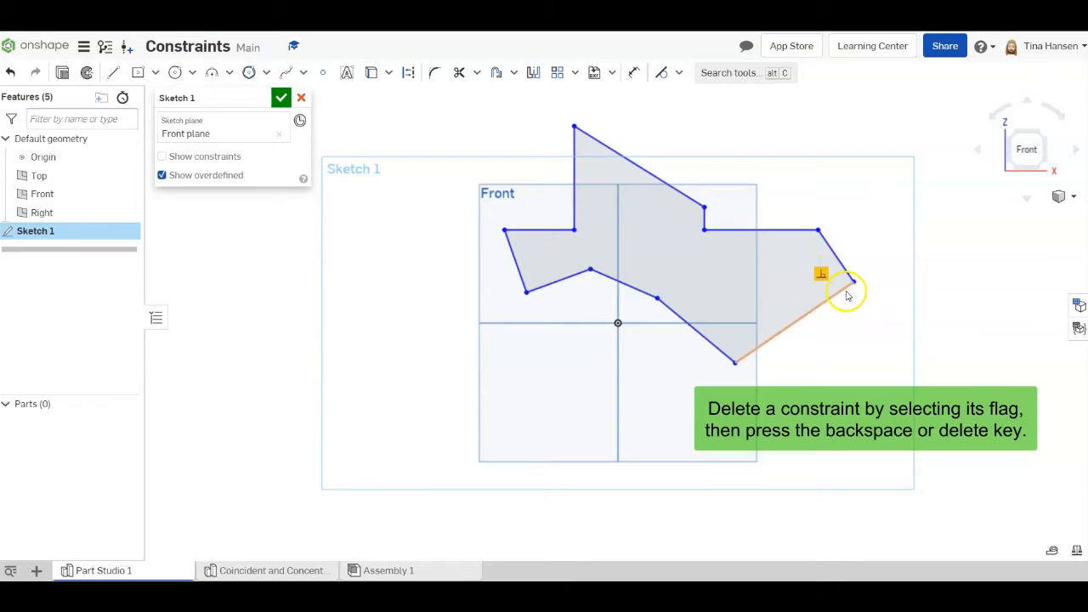
key(Delete)
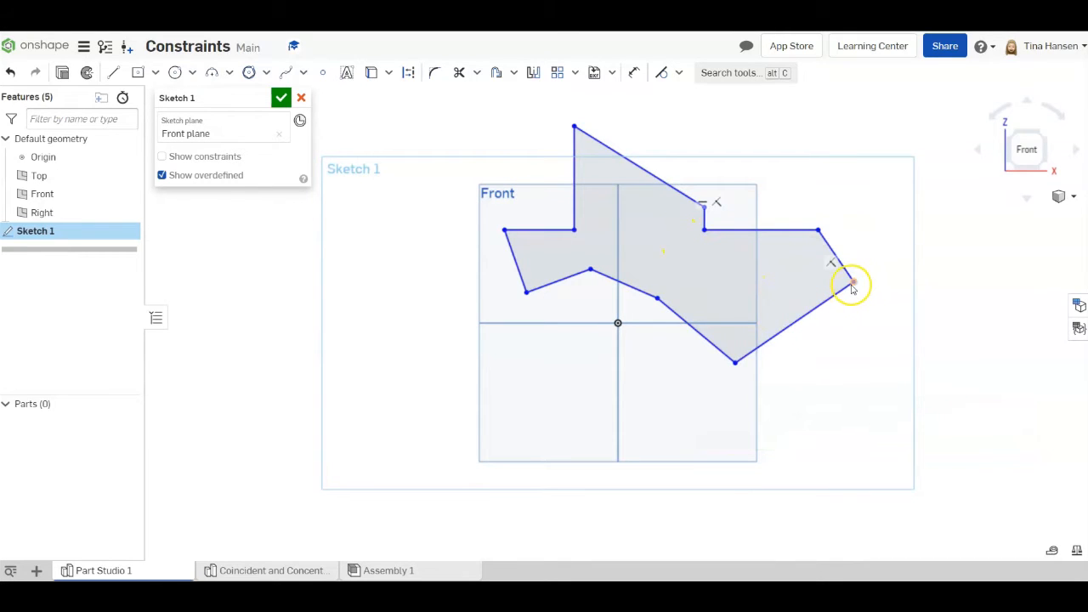
mouse_move(855, 281)
mouse_down()
mouse_move(877, 284)
mouse_move(867, 311)
mouse_move(846, 272)
mouse_move(861, 318)
mouse_move(864, 277)
mouse_move(838, 279)
mouse_move(807, 262)
mouse_move(860, 268)
mouse_move(867, 295)
mouse_move(858, 272)
mouse_move(836, 270)
mouse_move(868, 284)
mouse_move(825, 283)
mouse_up()
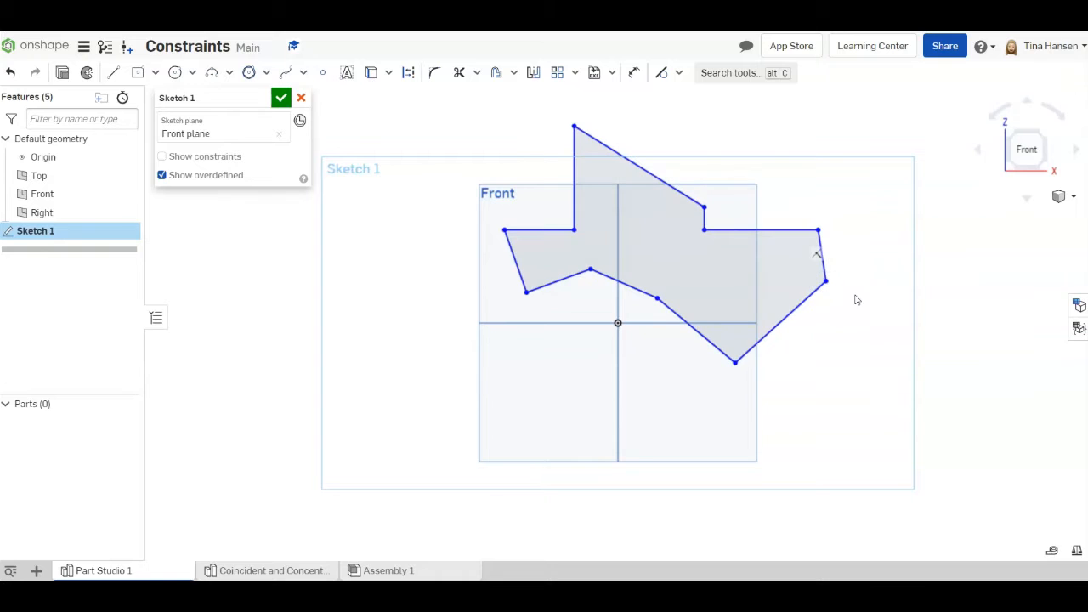
click(12, 73)
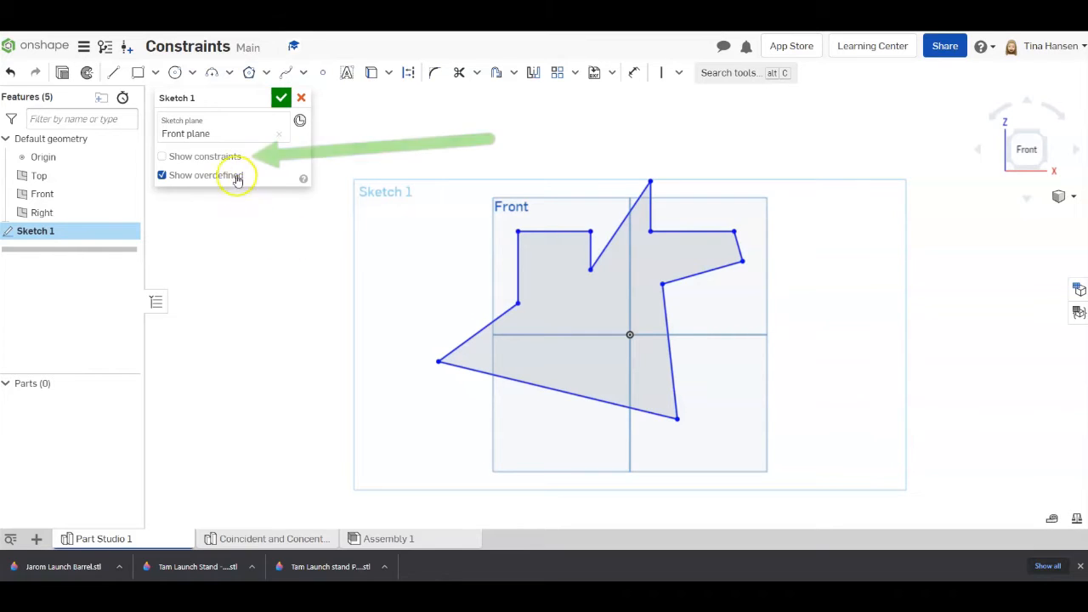
Step: Turn on the display of all sketch constraints and inspect the flags at the upper-left corner and on the right-hand lines
click(161, 156)
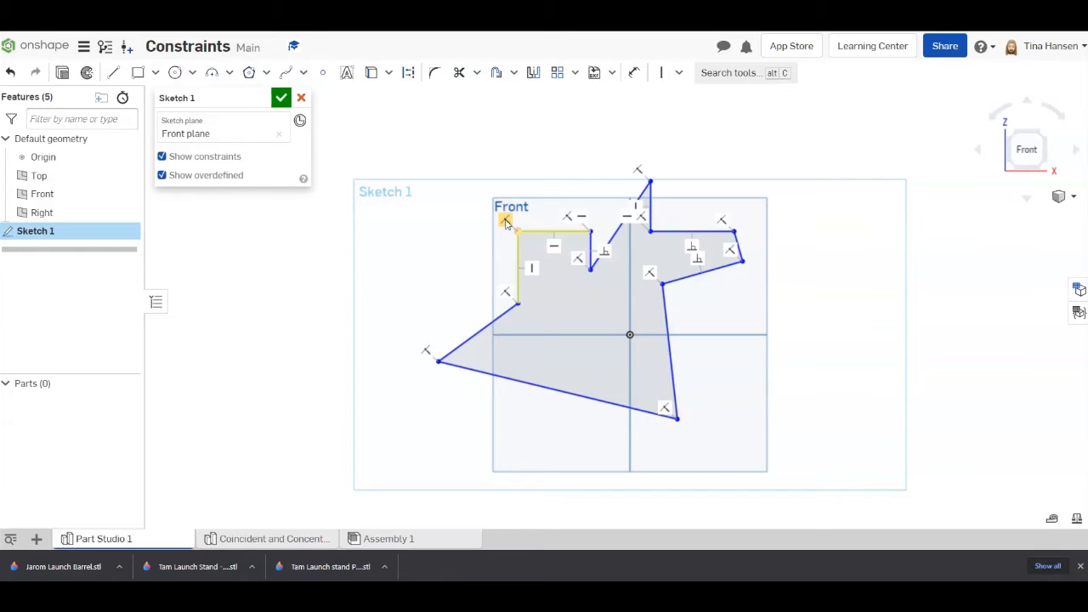
click(516, 224)
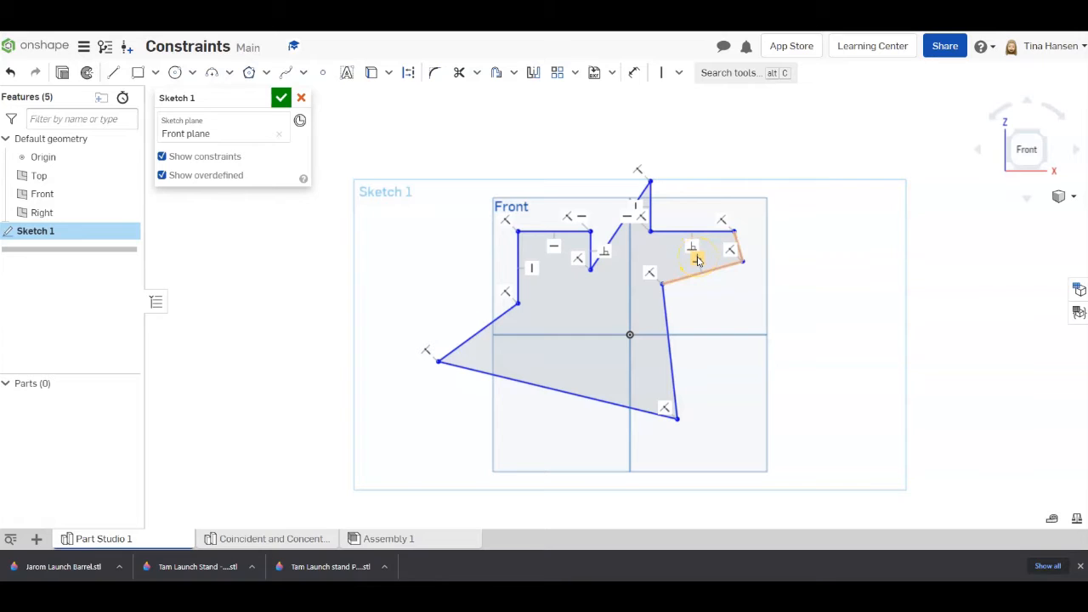
click(314, 389)
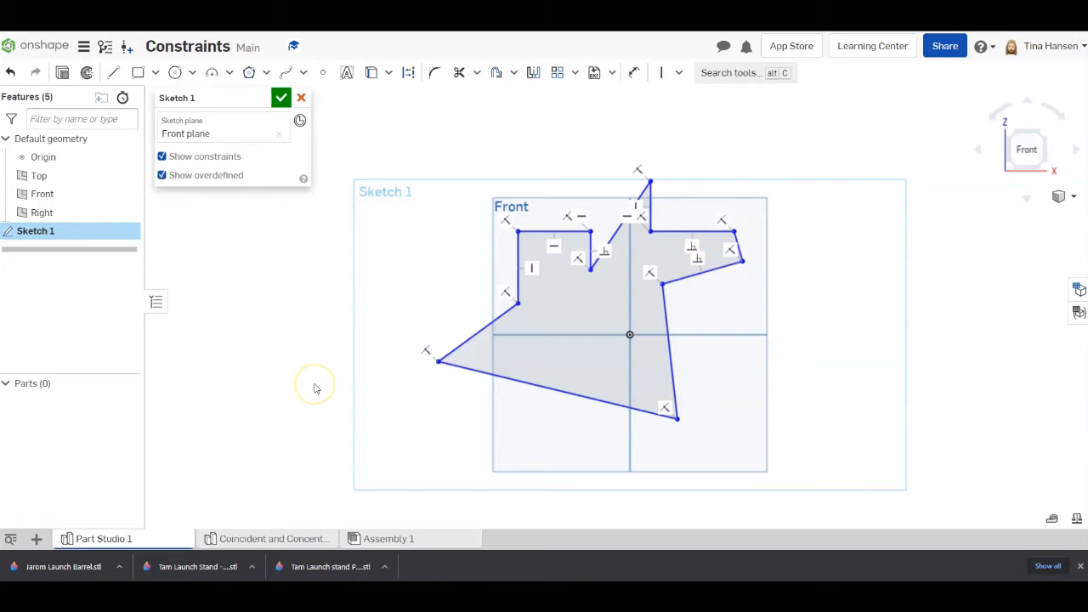
Step: Delete the coincident constraint at the outline's leftmost corner and pull the lower line's end away from it
click(427, 353)
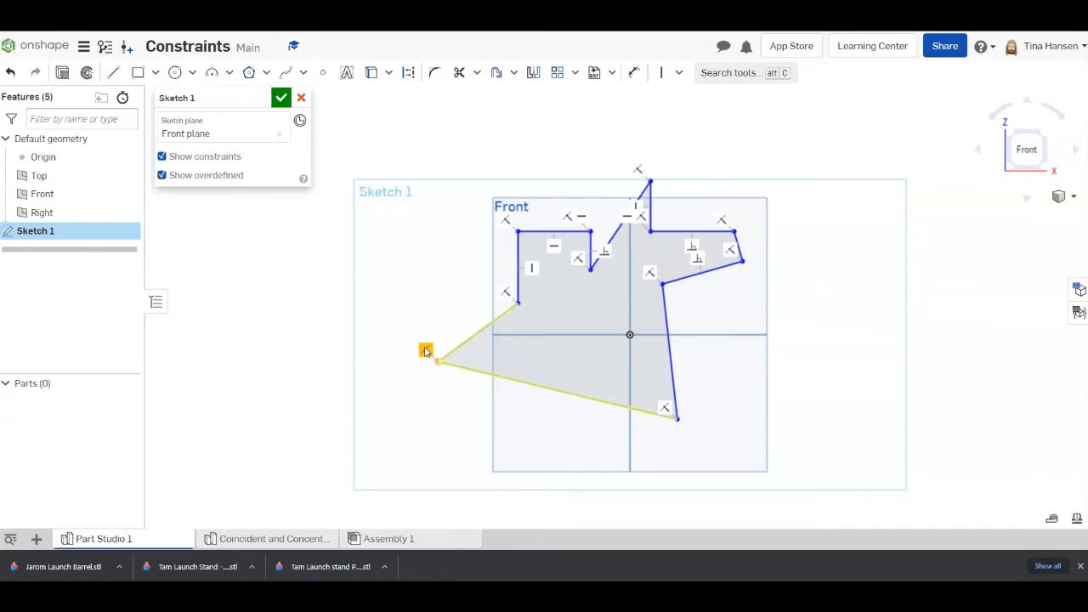
key(Delete)
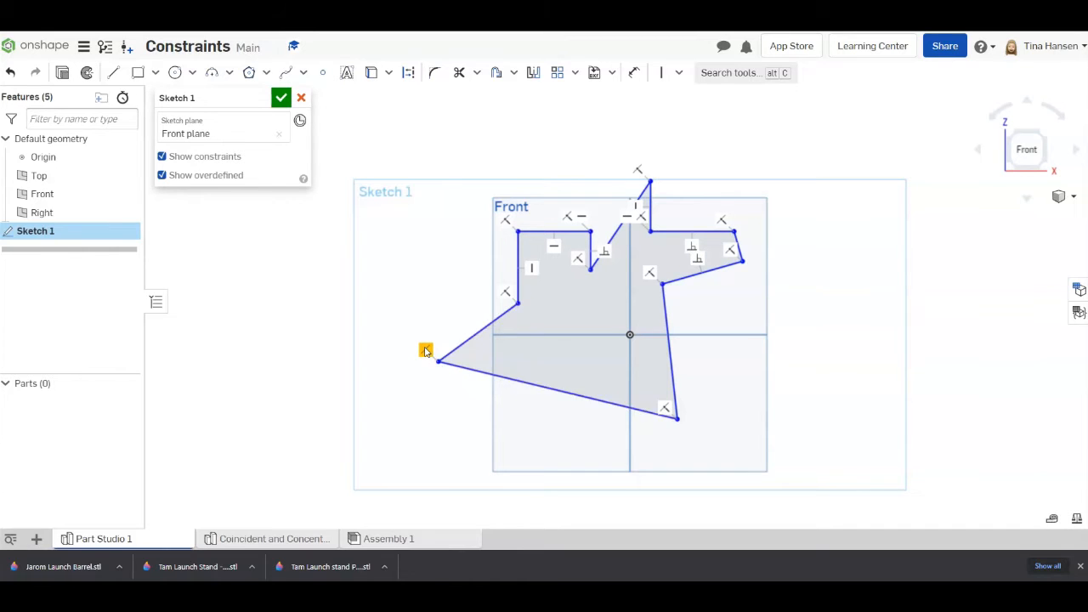
click(435, 361)
mouse_move(438, 362)
mouse_down()
mouse_move(451, 386)
mouse_move(524, 431)
mouse_up()
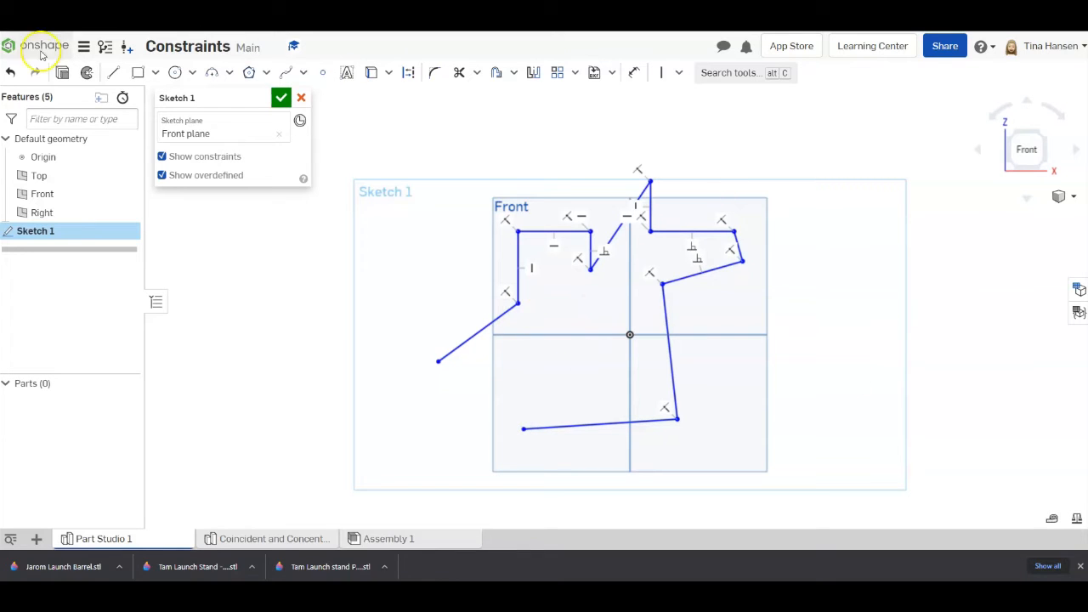
Step: Bridge the open gap with a line about 60 mm long and make it perpendicular to the adjoining upper sloped line
click(114, 73)
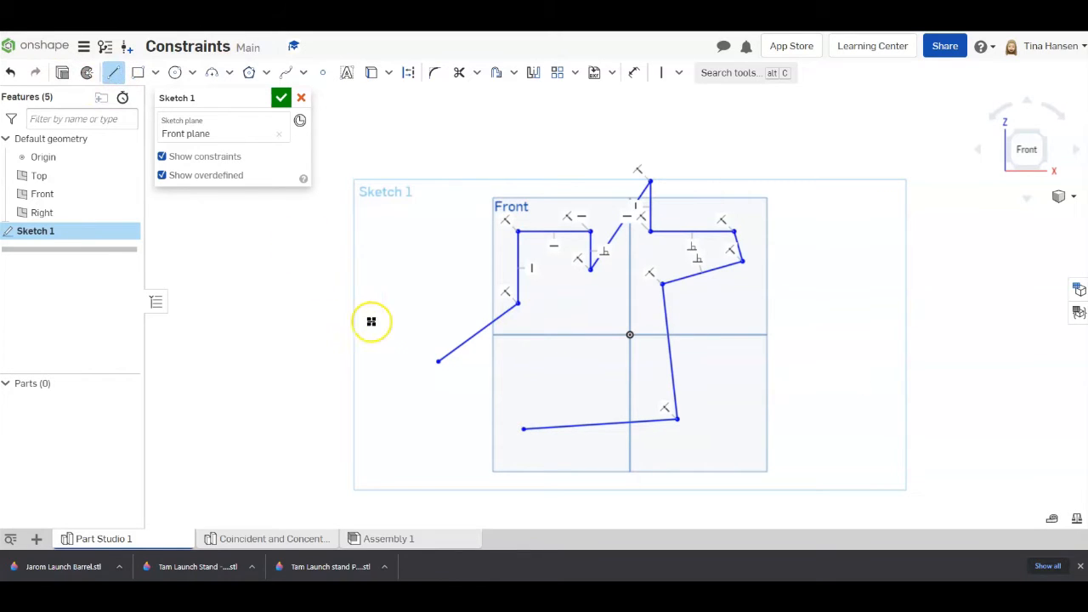
drag(438, 362, 523, 430)
click(679, 72)
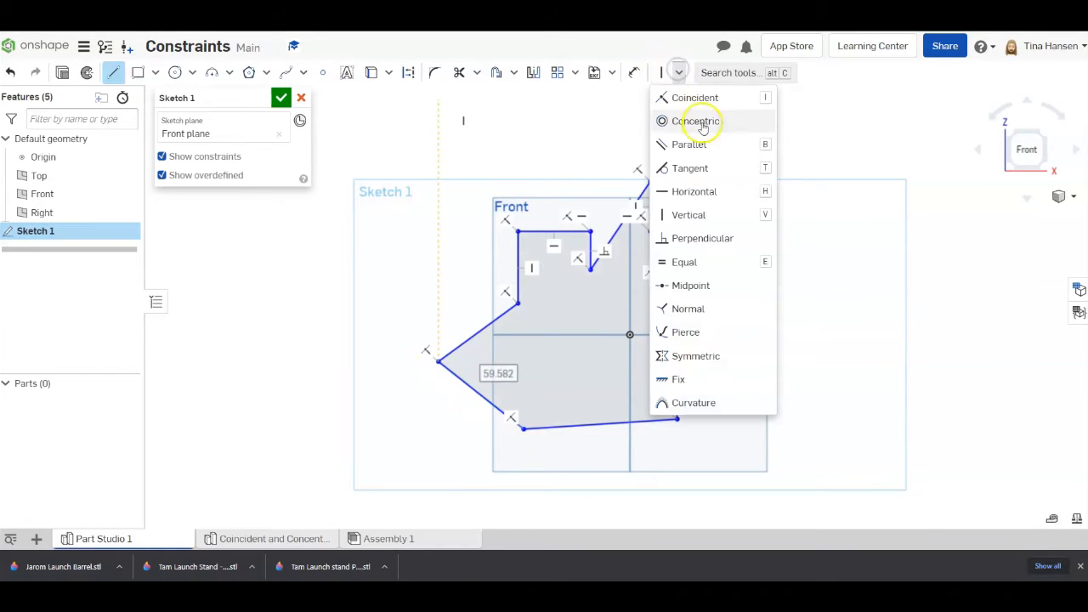
click(699, 238)
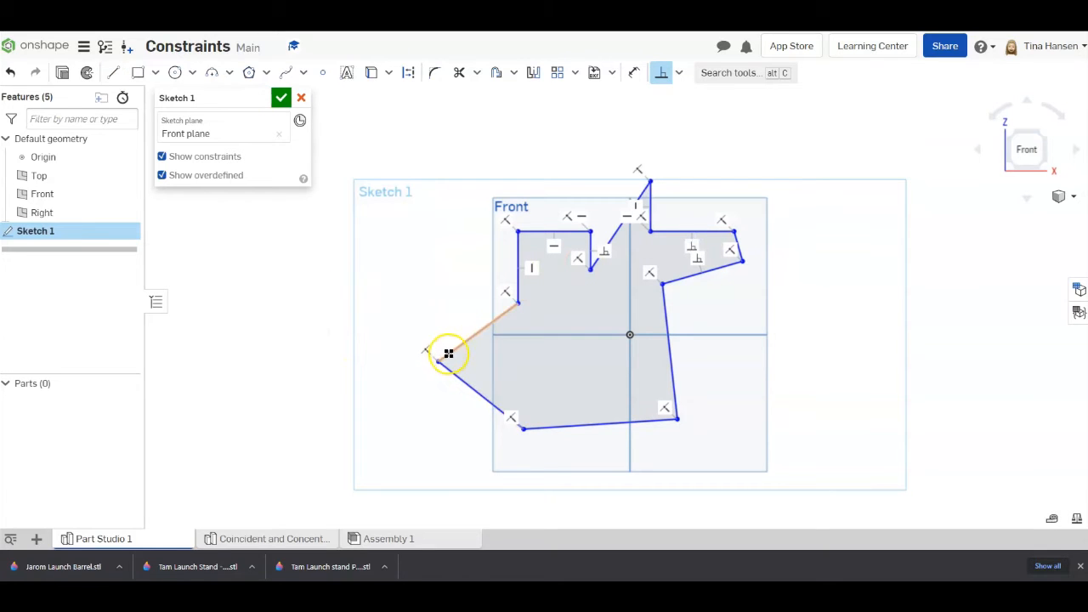
click(451, 353)
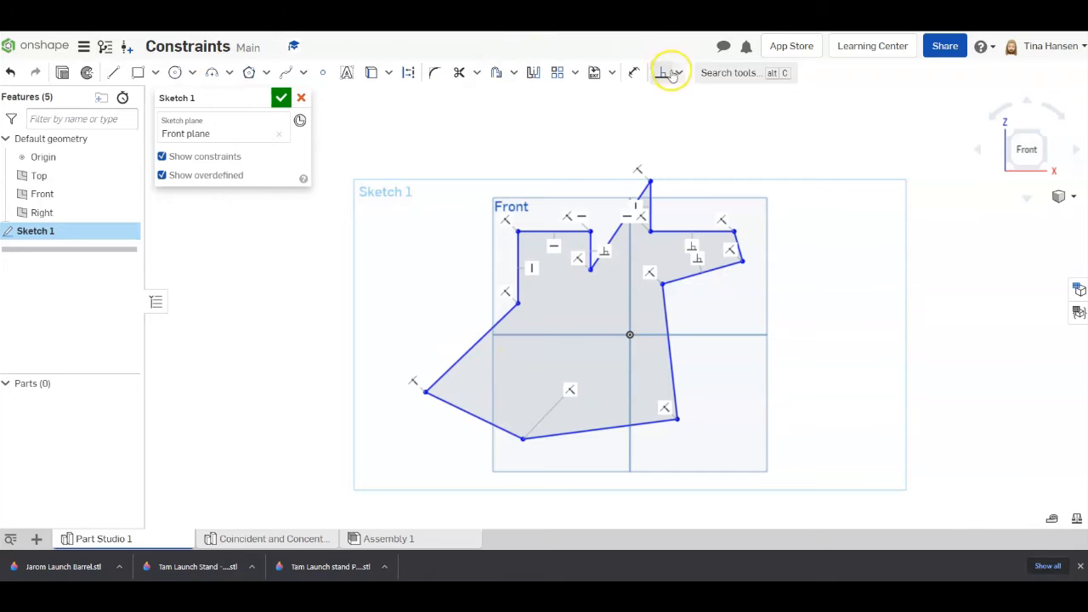
click(665, 73)
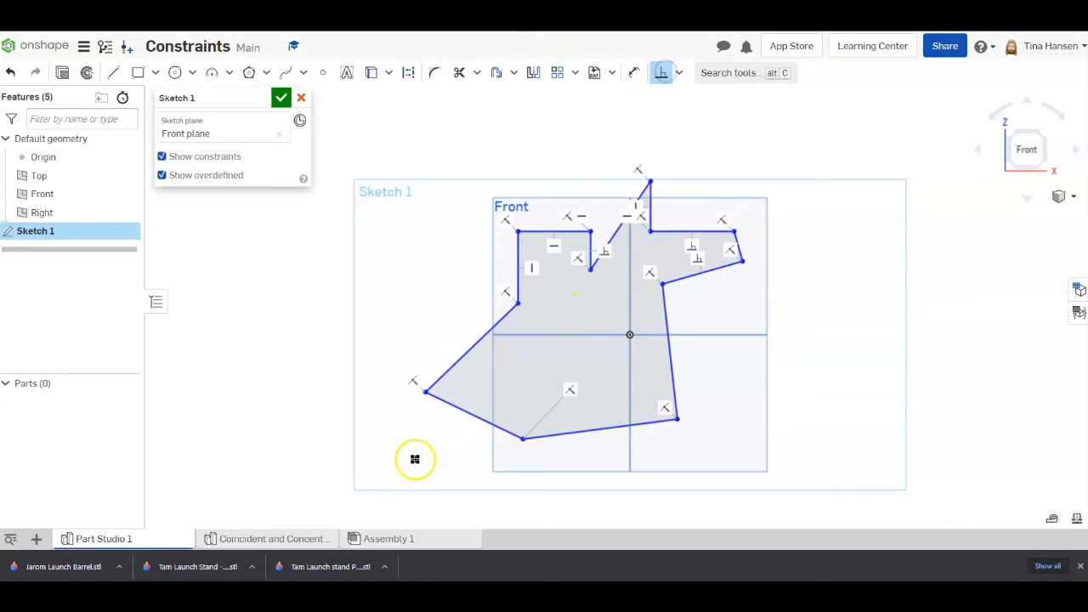
click(458, 360)
click(468, 414)
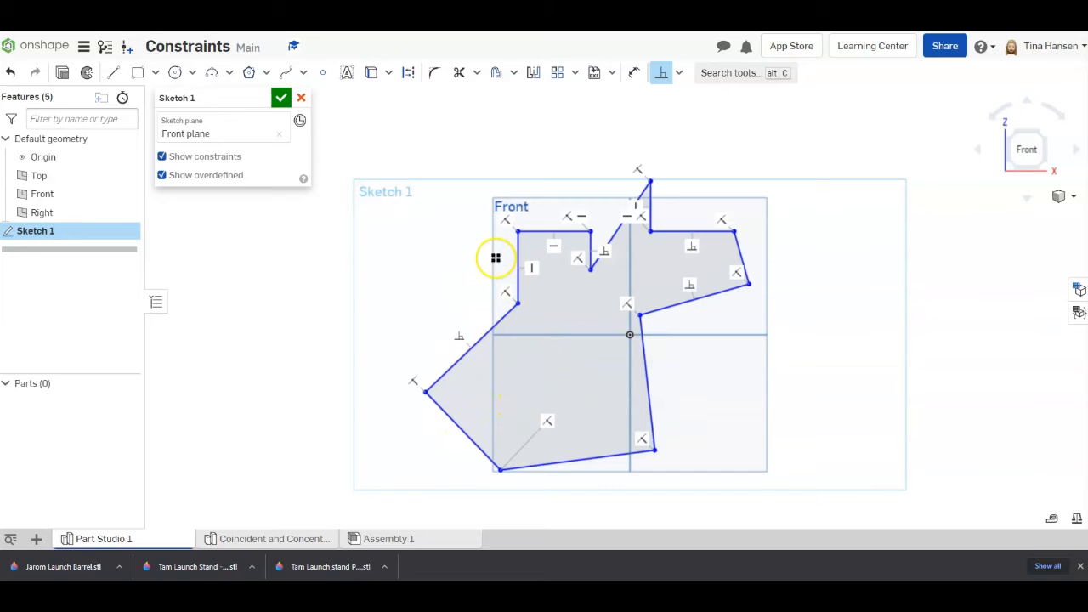
click(662, 73)
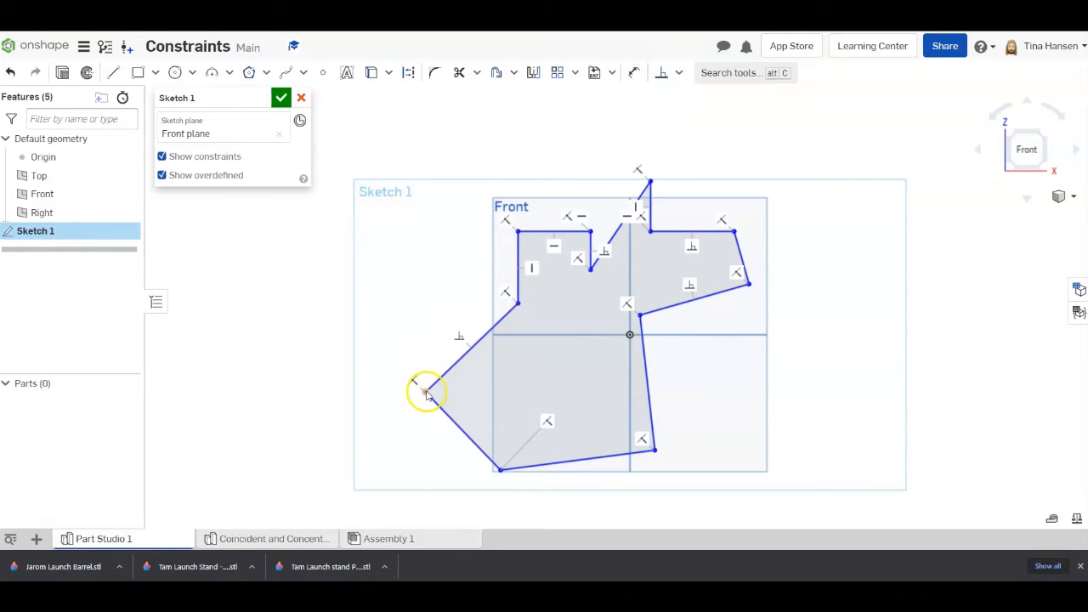
mouse_move(427, 394)
mouse_down()
mouse_move(454, 386)
mouse_move(439, 331)
mouse_move(453, 419)
mouse_move(431, 380)
mouse_move(429, 407)
mouse_up()
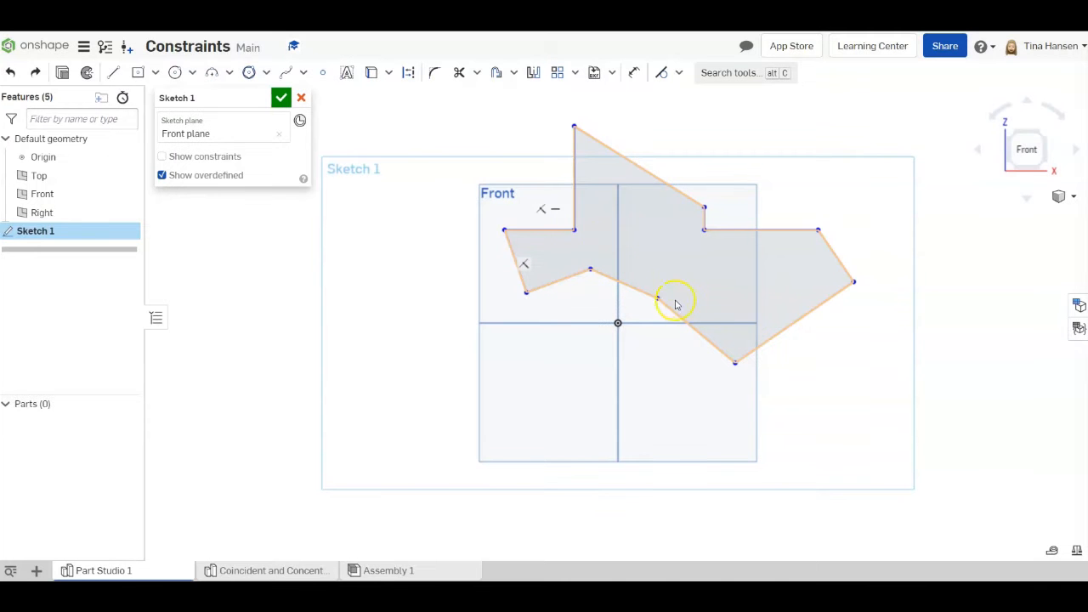
Step: Reposition the inner vertex of the lower edge, the notch corner below the long slope, and the far-left and far-right corners
click(660, 301)
mouse_move(657, 299)
mouse_down()
mouse_move(627, 323)
mouse_move(605, 367)
mouse_move(661, 360)
mouse_move(669, 279)
mouse_up()
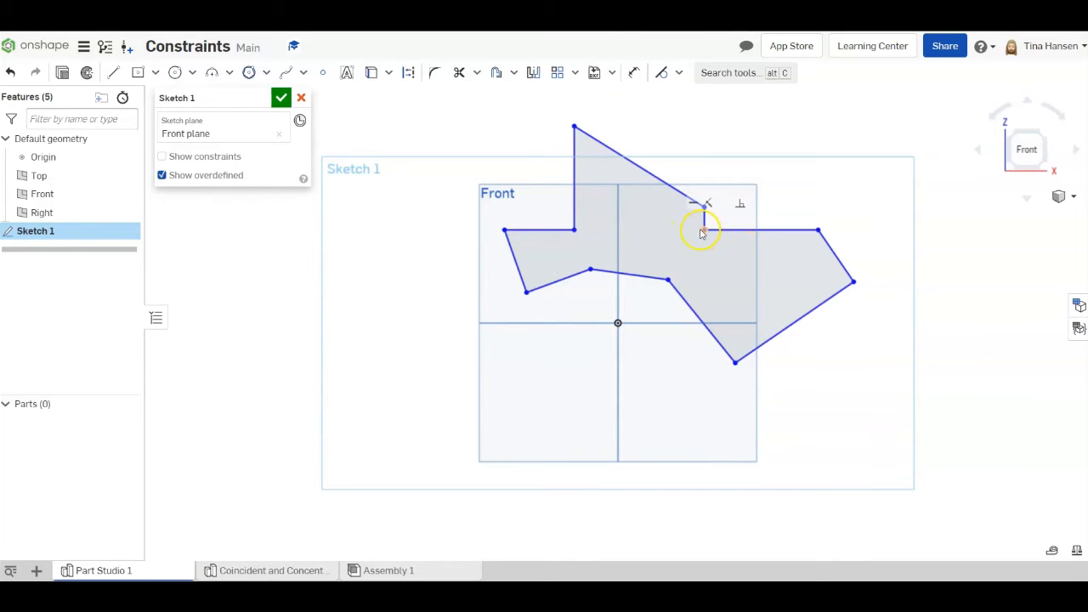
mouse_move(705, 233)
mouse_down()
mouse_move(714, 213)
mouse_move(714, 260)
mouse_move(702, 103)
mouse_move(715, 232)
mouse_up()
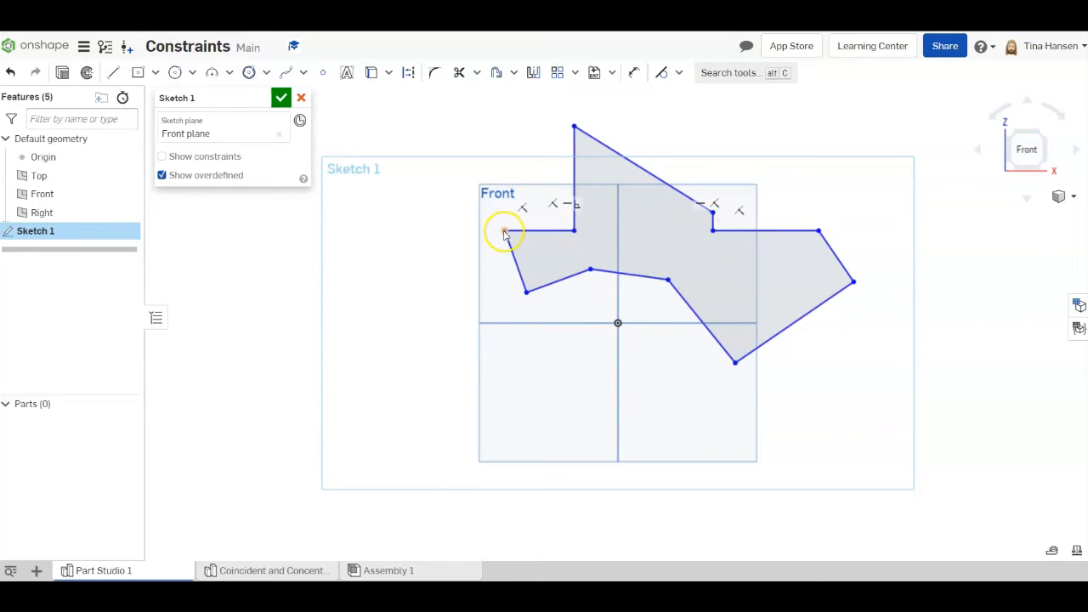
mouse_move(505, 231)
mouse_down()
mouse_move(521, 240)
mouse_move(456, 223)
mouse_move(448, 248)
mouse_move(447, 179)
mouse_move(474, 147)
mouse_move(421, 166)
mouse_move(433, 250)
mouse_move(448, 188)
mouse_move(415, 189)
mouse_move(406, 209)
mouse_move(502, 242)
mouse_up()
mouse_move(852, 285)
mouse_down()
mouse_move(884, 243)
mouse_move(889, 163)
mouse_move(790, 348)
mouse_move(889, 319)
mouse_move(944, 270)
mouse_move(918, 338)
mouse_move(867, 354)
mouse_move(828, 331)
mouse_move(816, 304)
mouse_move(835, 259)
mouse_move(853, 299)
mouse_move(848, 323)
mouse_move(892, 321)
mouse_move(858, 332)
mouse_move(879, 321)
mouse_move(880, 294)
mouse_up()
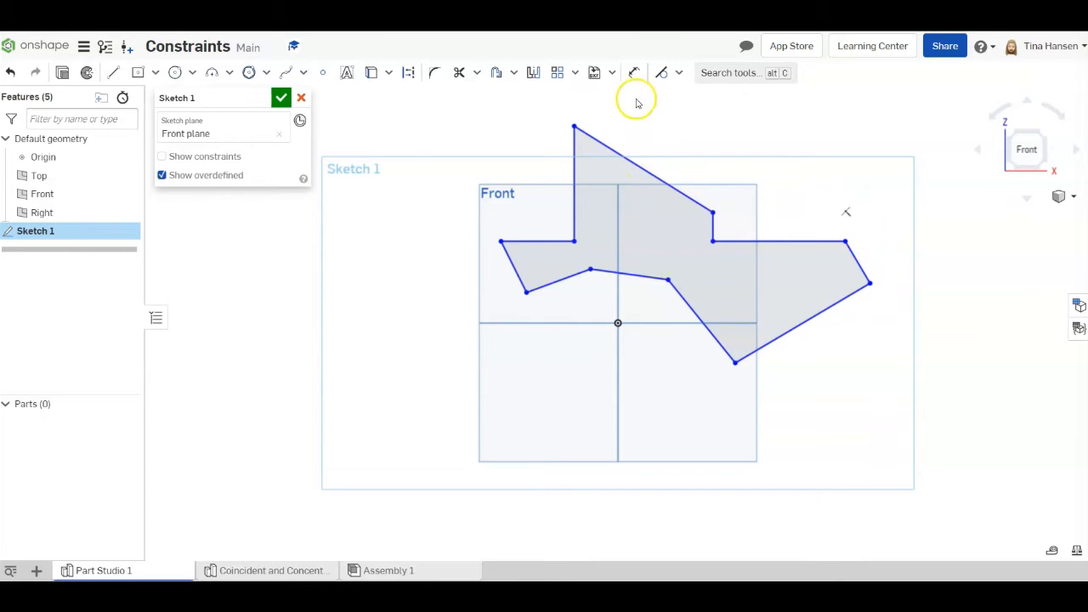
Step: Make the inner segment of the lower edge parallel to the long upper slope and test it by pulling the segment's right end far down
click(679, 72)
click(693, 143)
click(673, 185)
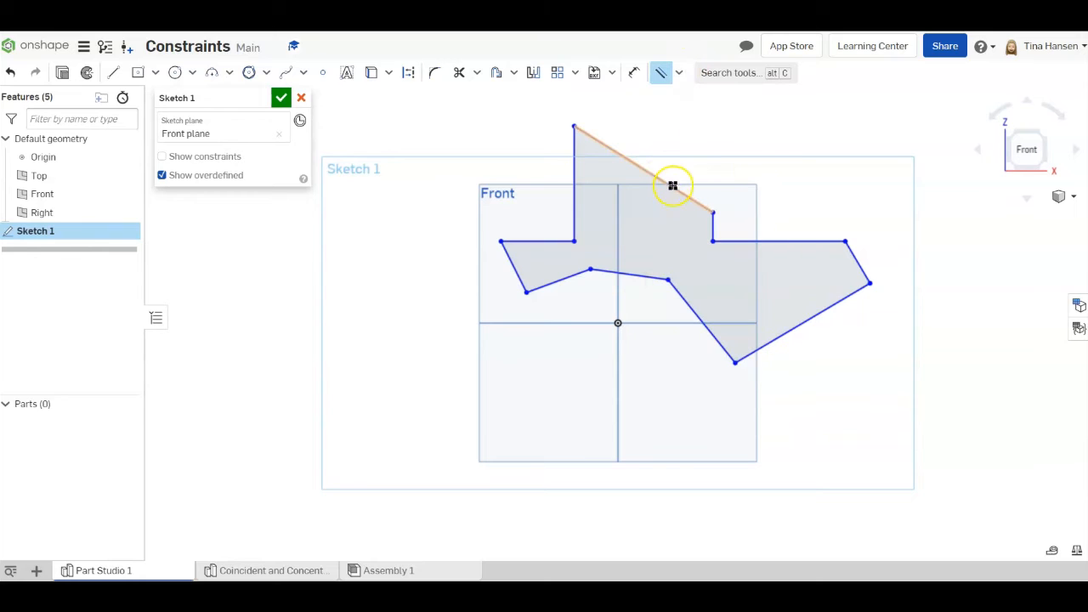
click(643, 171)
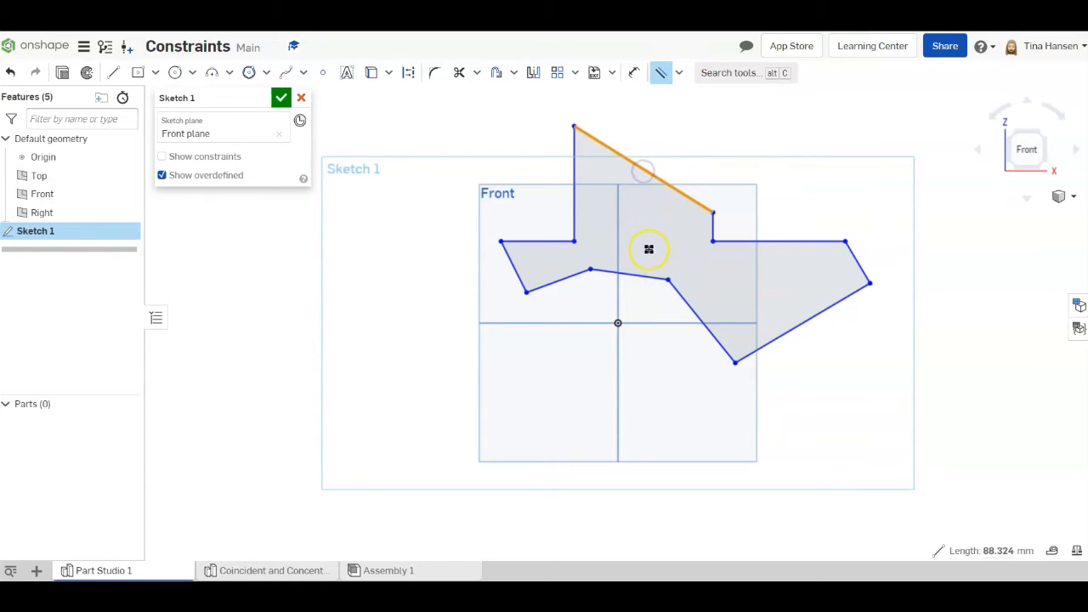
click(639, 279)
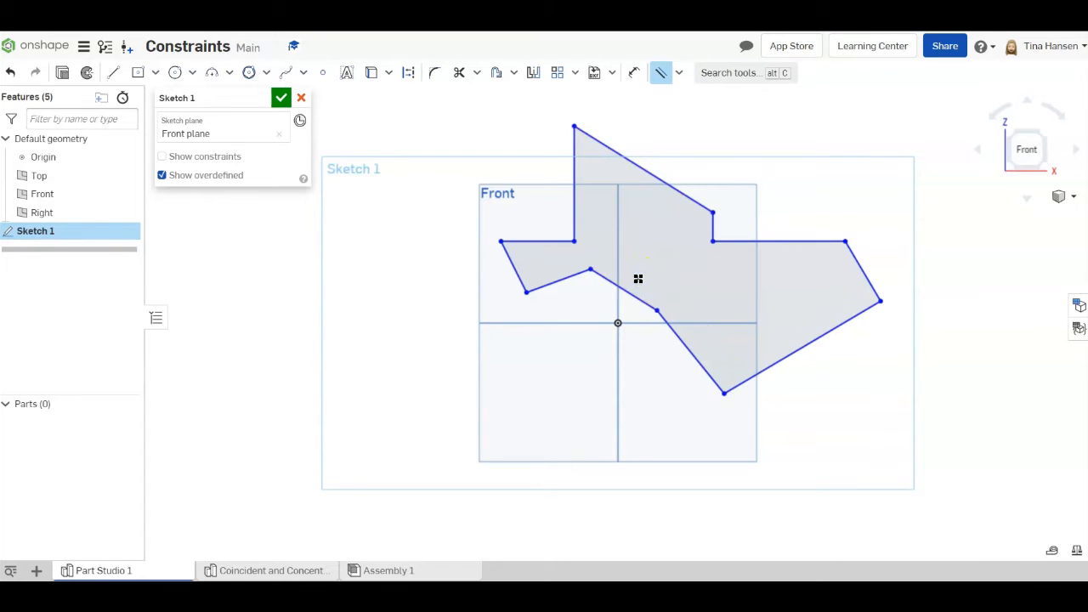
click(659, 74)
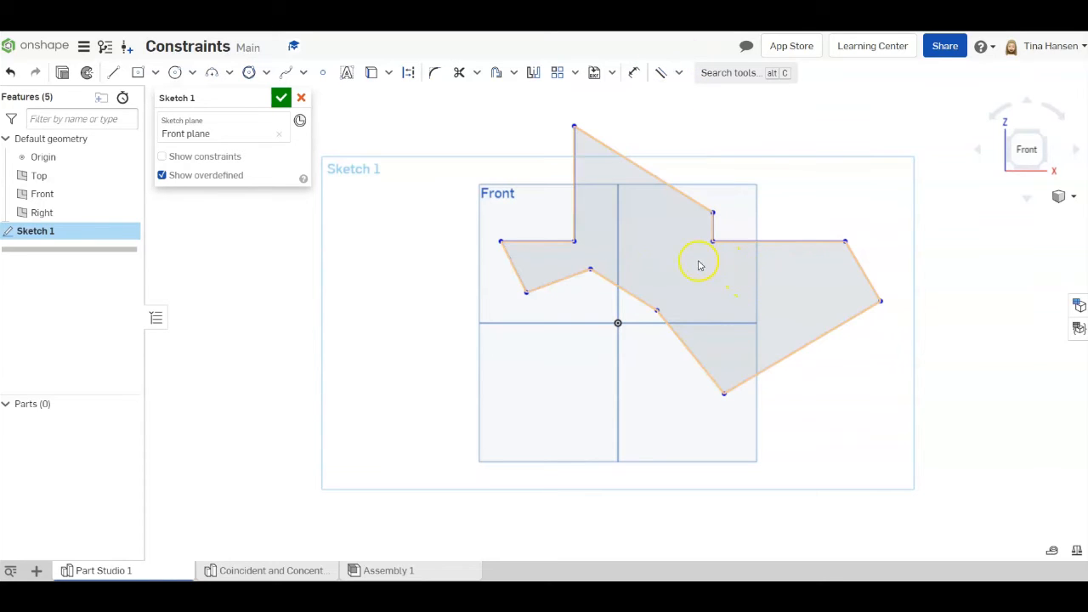
mouse_move(657, 311)
mouse_down()
mouse_move(672, 277)
mouse_move(647, 258)
mouse_move(635, 263)
mouse_move(703, 318)
mouse_move(641, 275)
mouse_move(688, 280)
mouse_move(682, 238)
mouse_move(634, 289)
mouse_move(655, 295)
mouse_move(637, 399)
mouse_move(580, 449)
mouse_move(480, 402)
mouse_move(542, 444)
mouse_move(707, 524)
mouse_move(752, 528)
mouse_up()
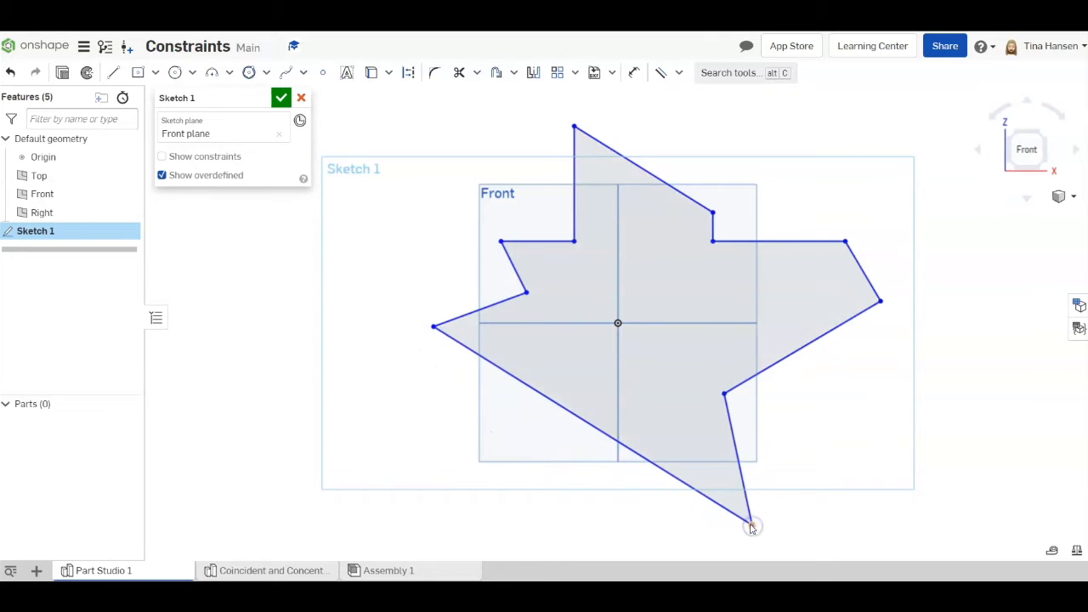
Step: Delete the parallel constraint from the long lower line and reposition both of its ends independently
click(603, 433)
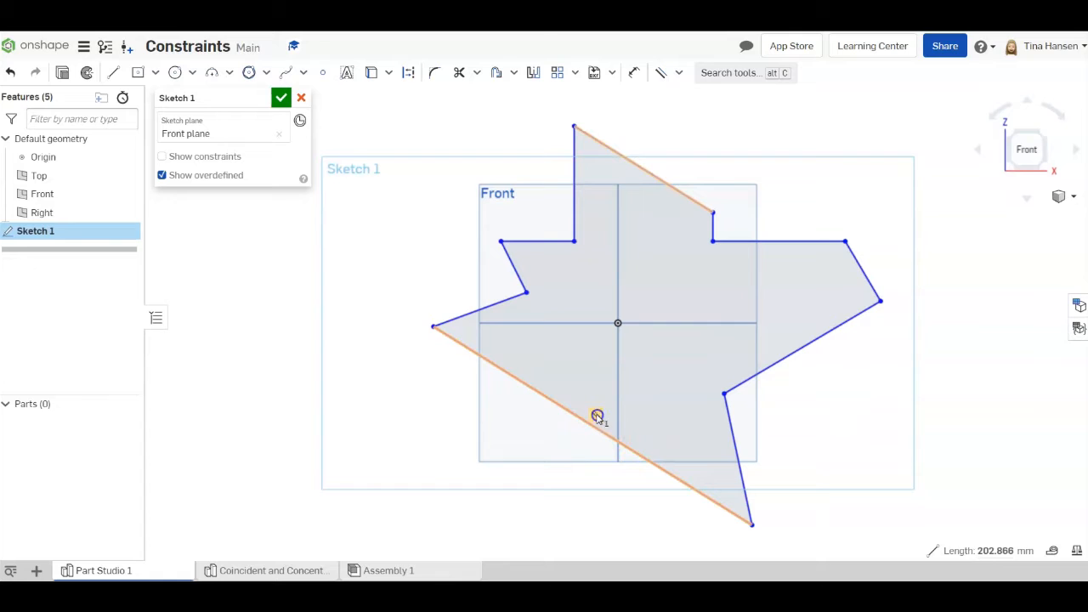
click(596, 416)
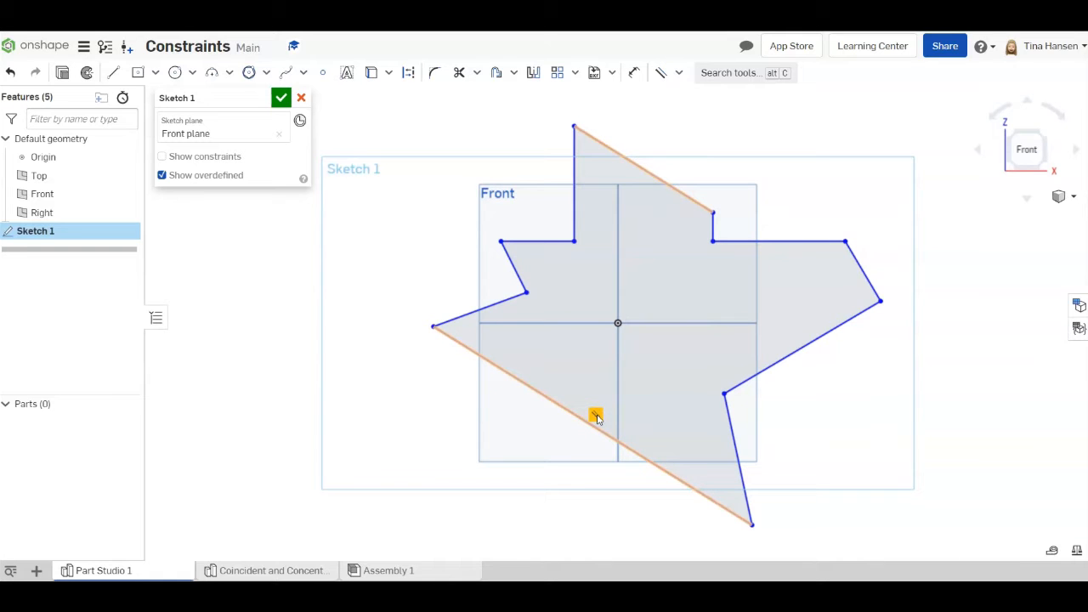
key(Delete)
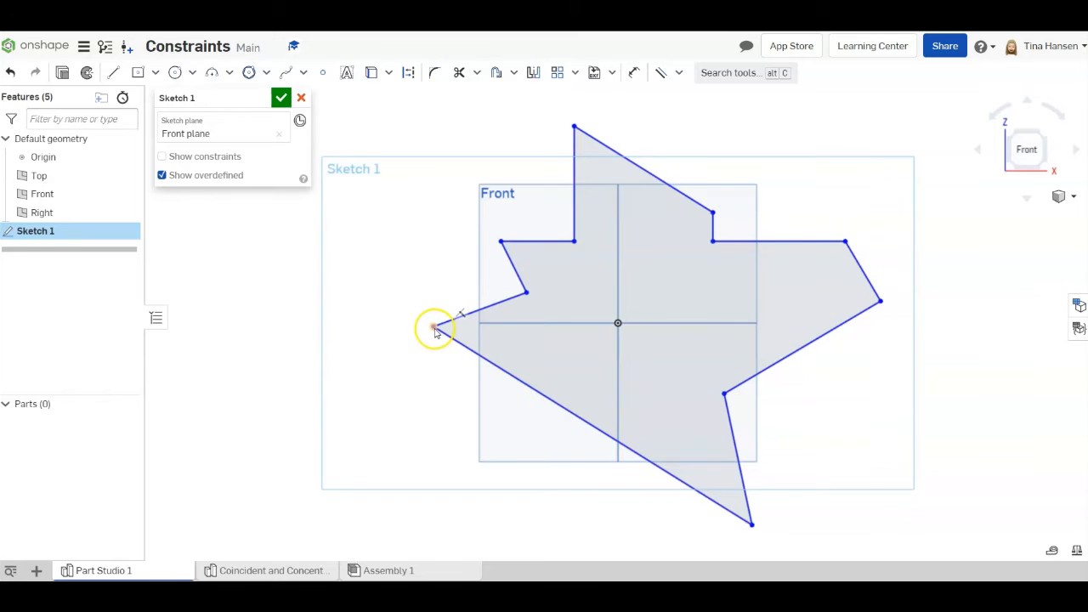
drag(434, 328, 568, 355)
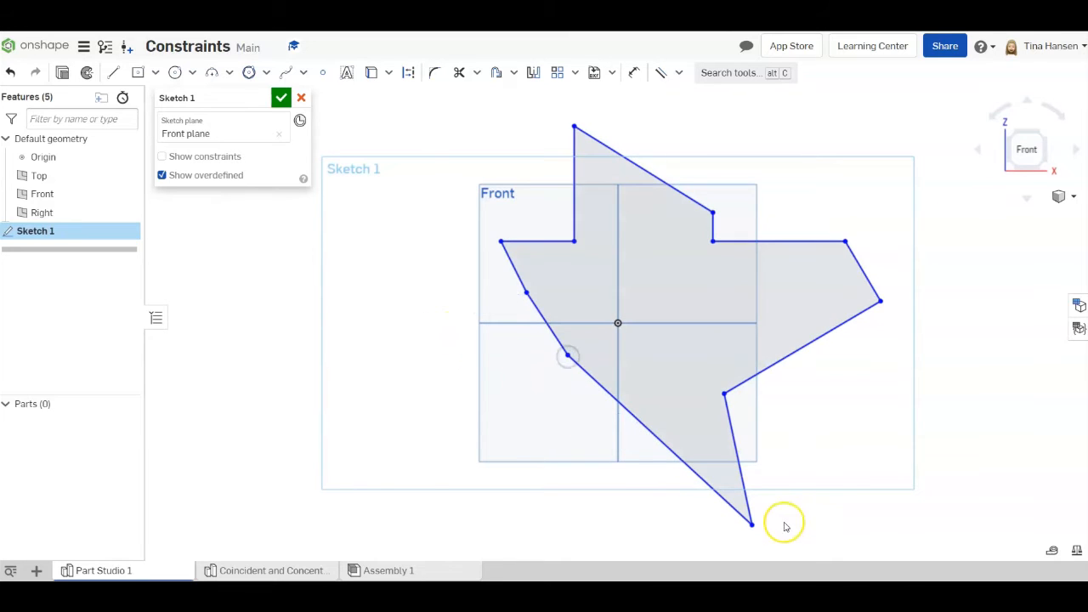
mouse_move(752, 522)
mouse_down()
mouse_move(719, 474)
mouse_move(697, 369)
mouse_move(706, 341)
mouse_up()
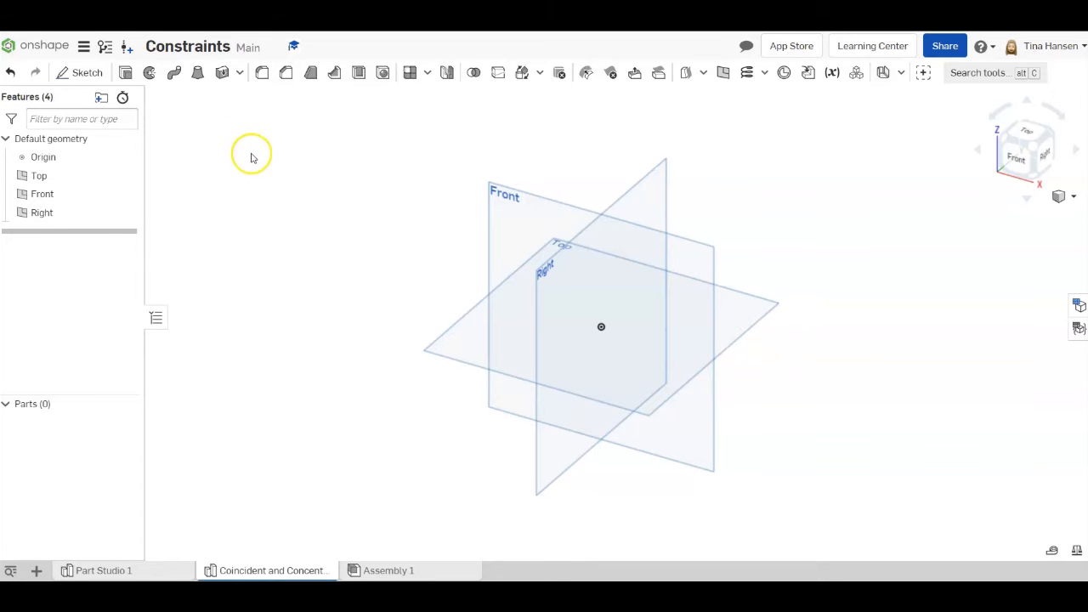
Step: Start a new sketch on the Front plane in the coincident and concentric part studio and view it normal to the sketch plane
click(87, 74)
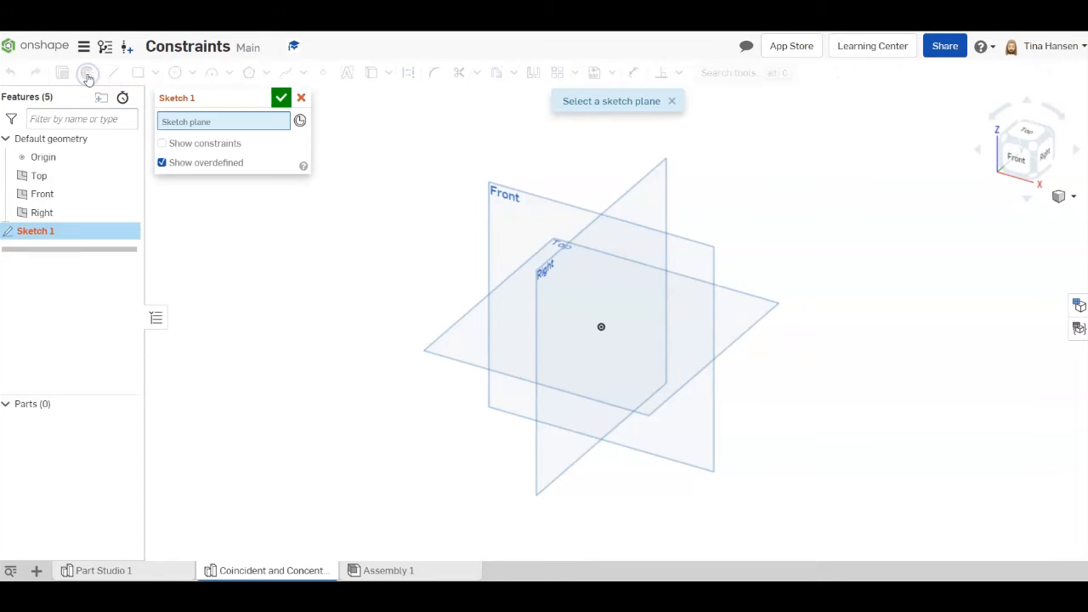
click(516, 232)
right_click(386, 189)
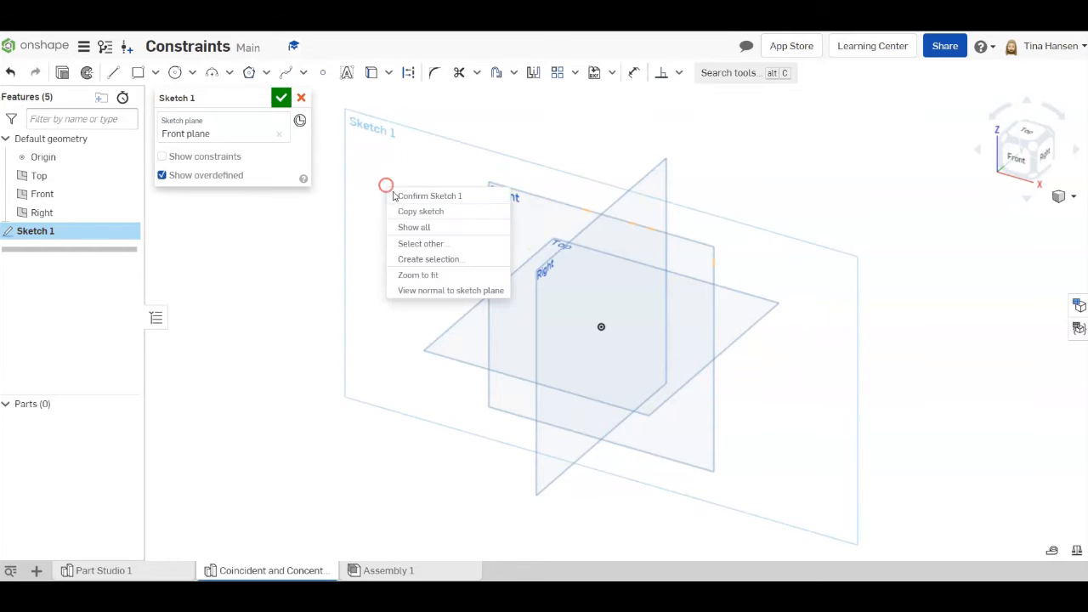
click(434, 290)
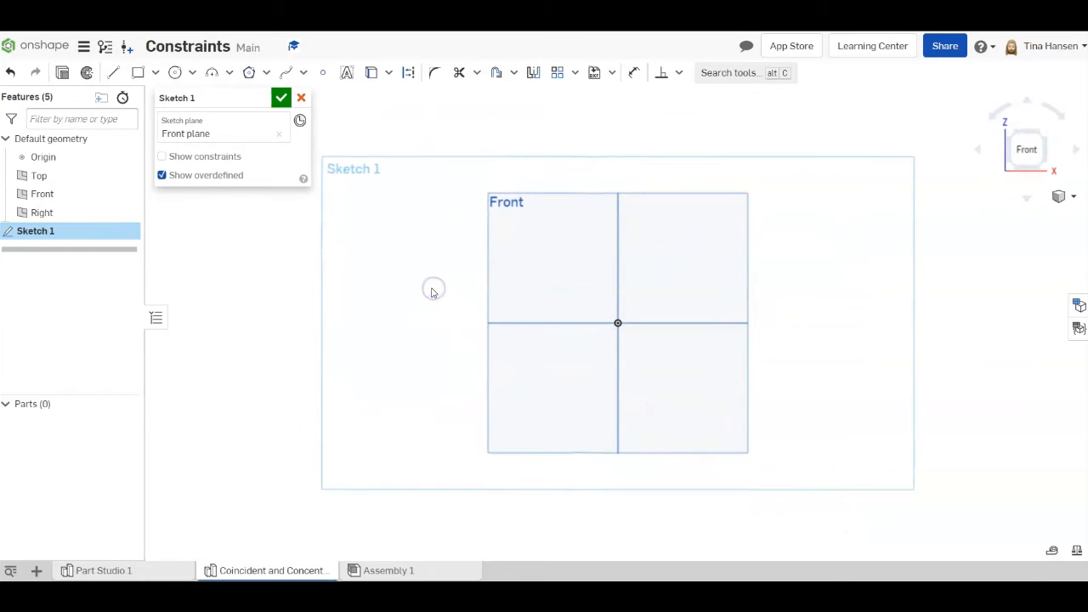
Step: Sketch a center point circle about 99 mm in diameter to the upper left of the origin
click(175, 74)
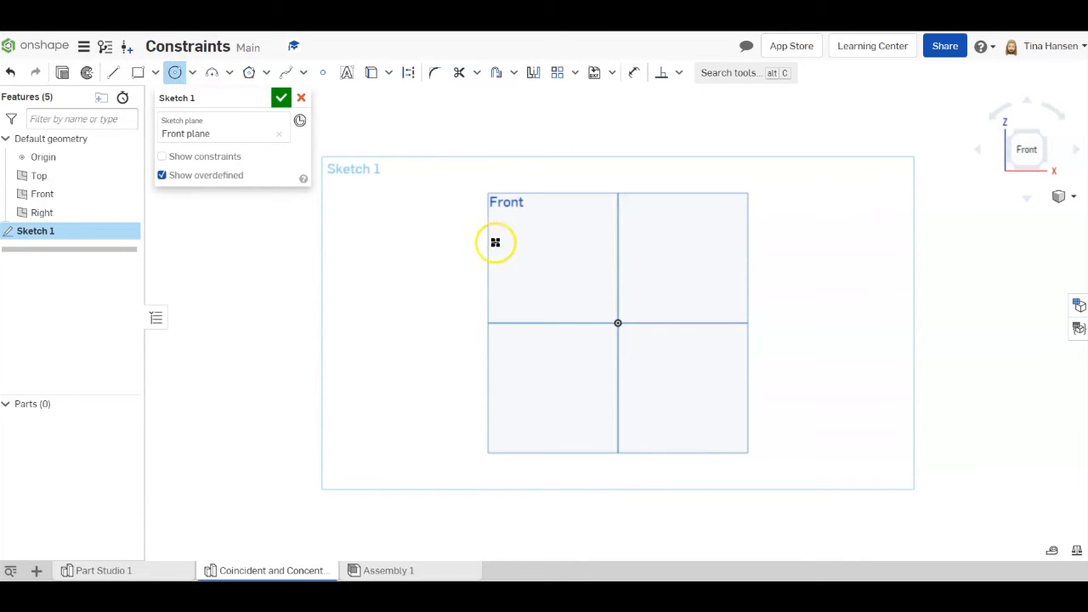
click(427, 246)
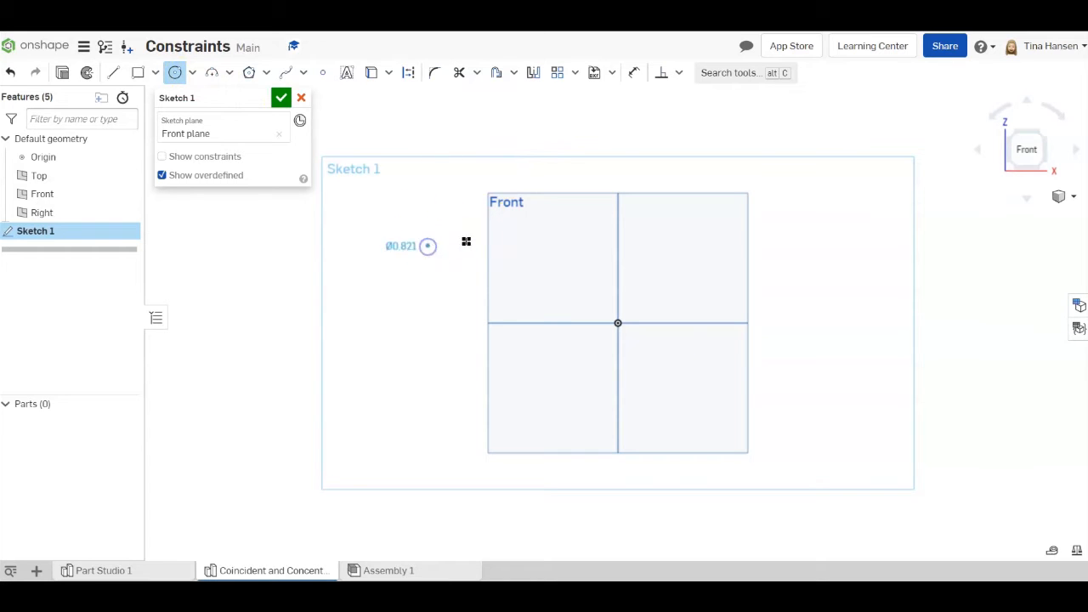
click(509, 221)
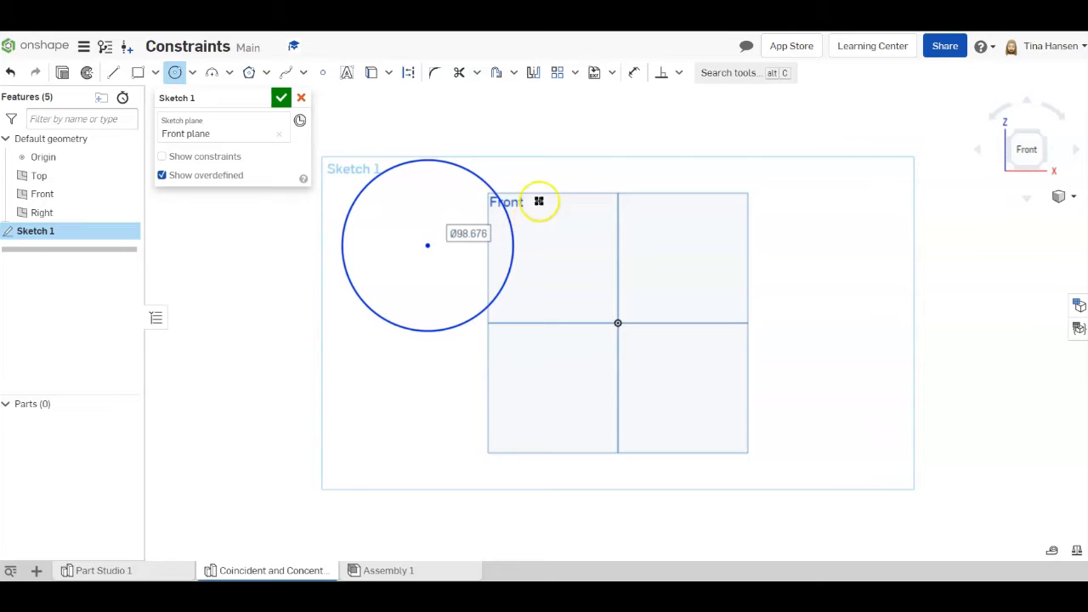
Step: Sketch a center point rectangle about 189 by 92 mm to the lower right of the origin
click(136, 73)
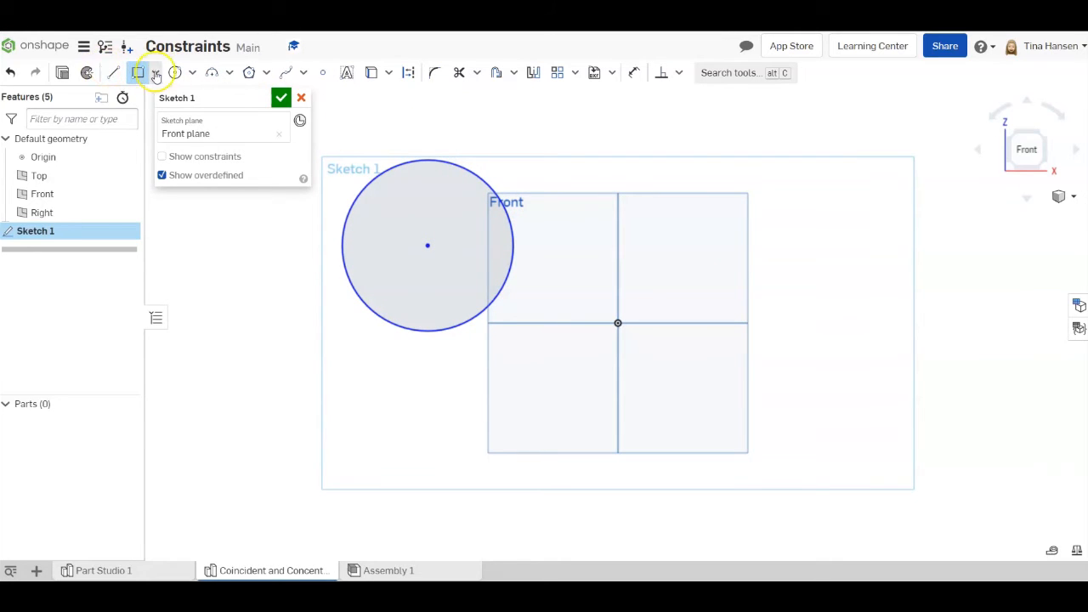
click(156, 73)
click(188, 121)
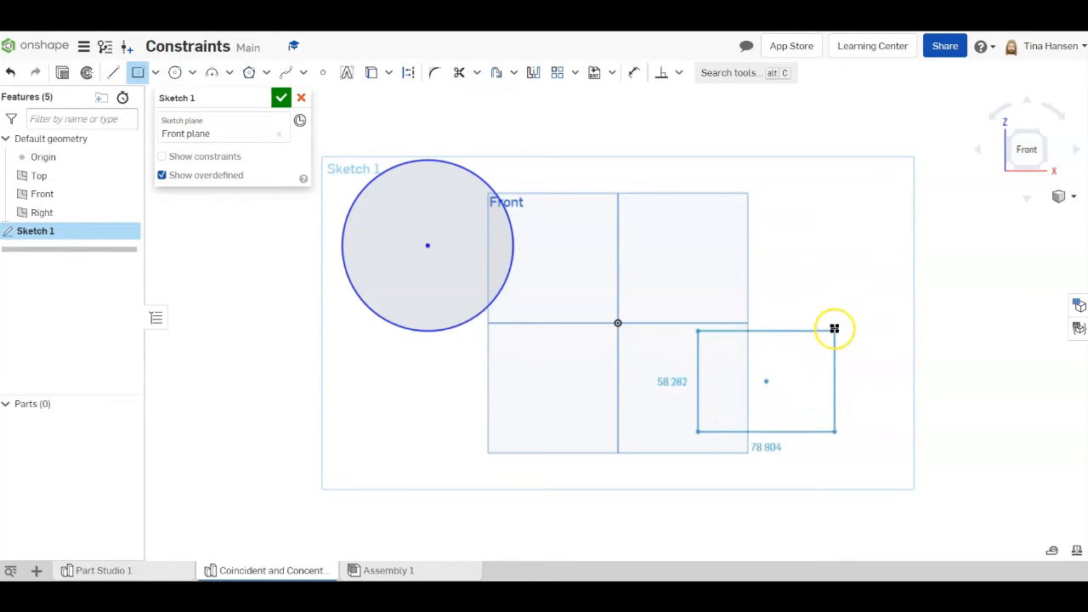
click(931, 303)
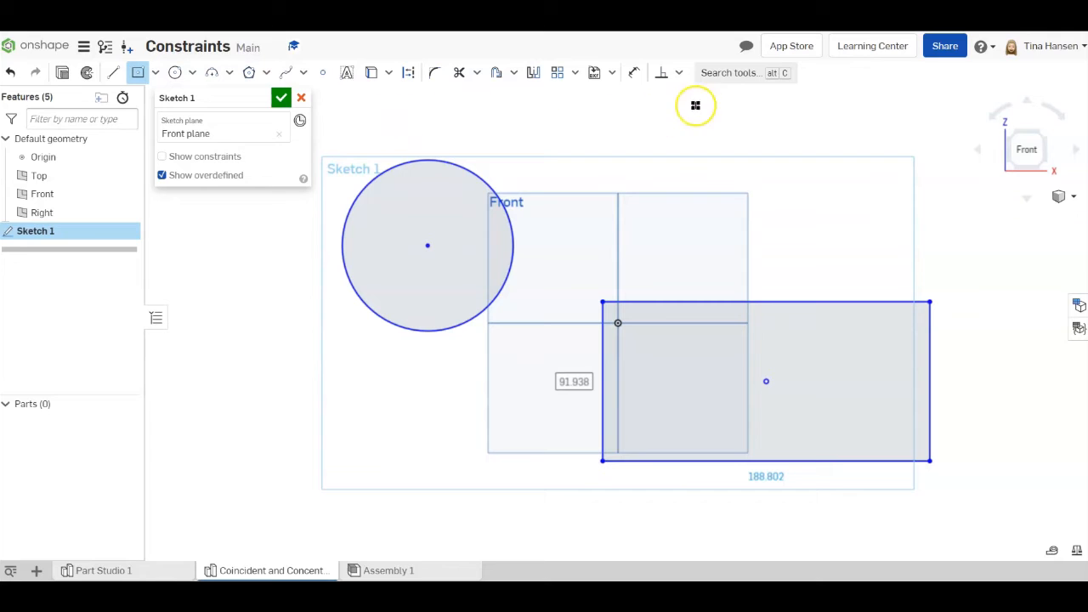
Step: Apply a coincident constraint between the circle's center and the rectangle's upper-left corner
click(680, 73)
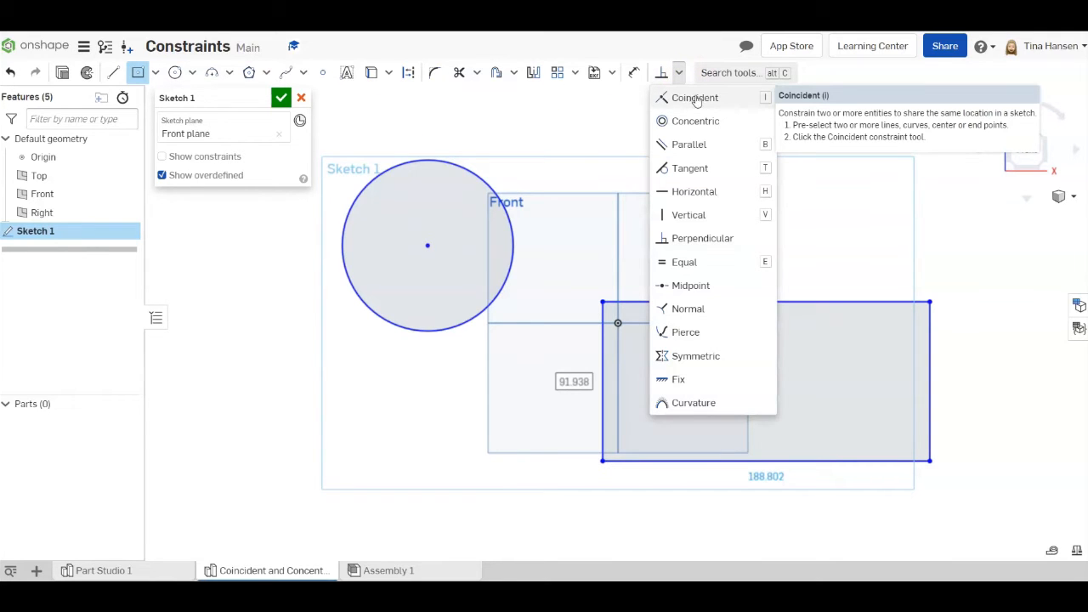
click(693, 98)
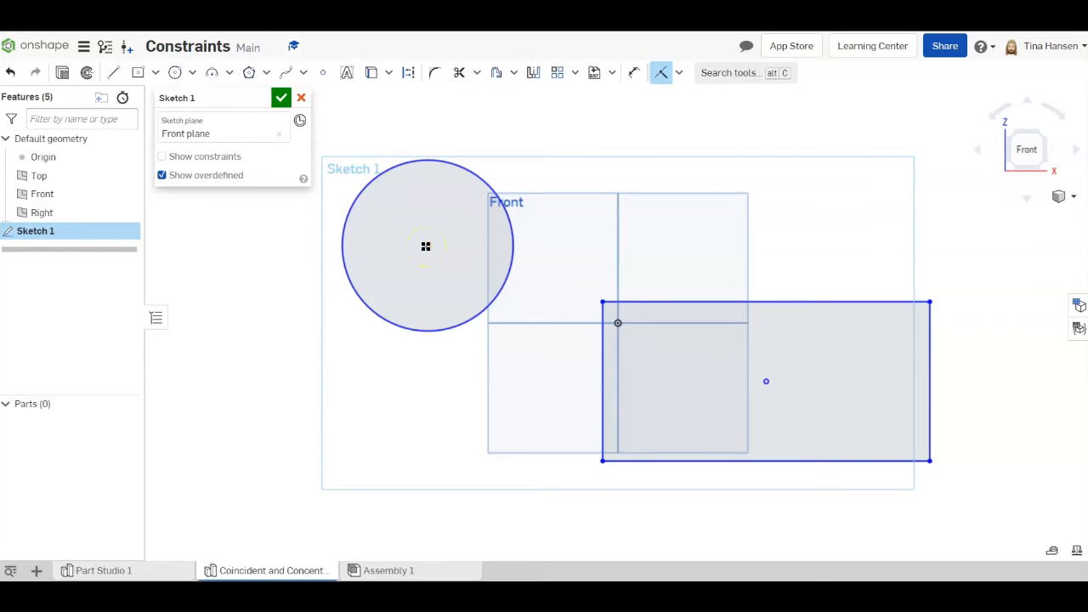
click(602, 303)
key(i)
click(427, 246)
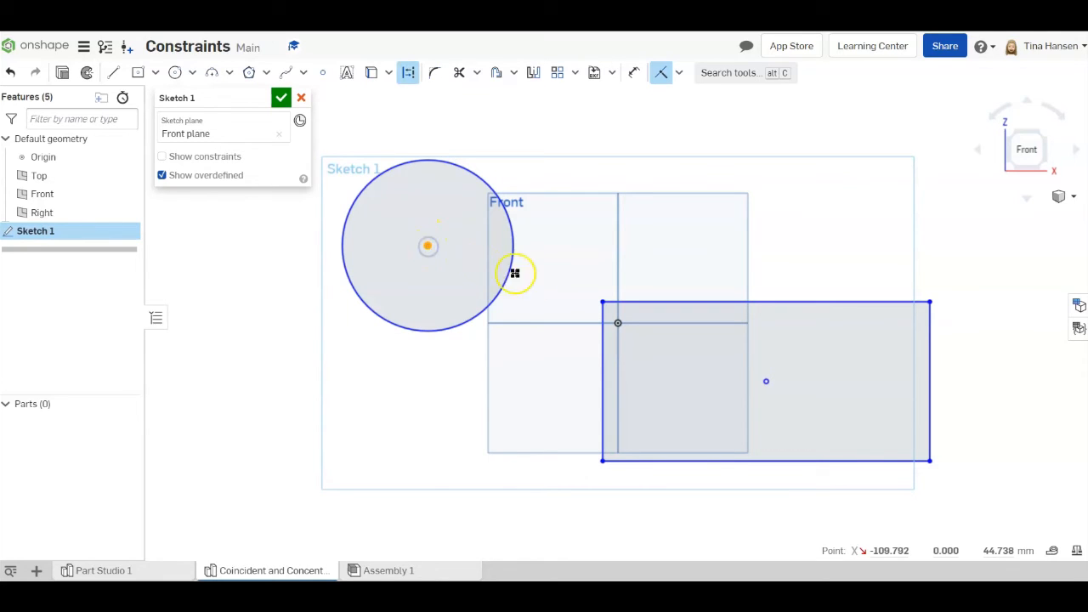
click(602, 301)
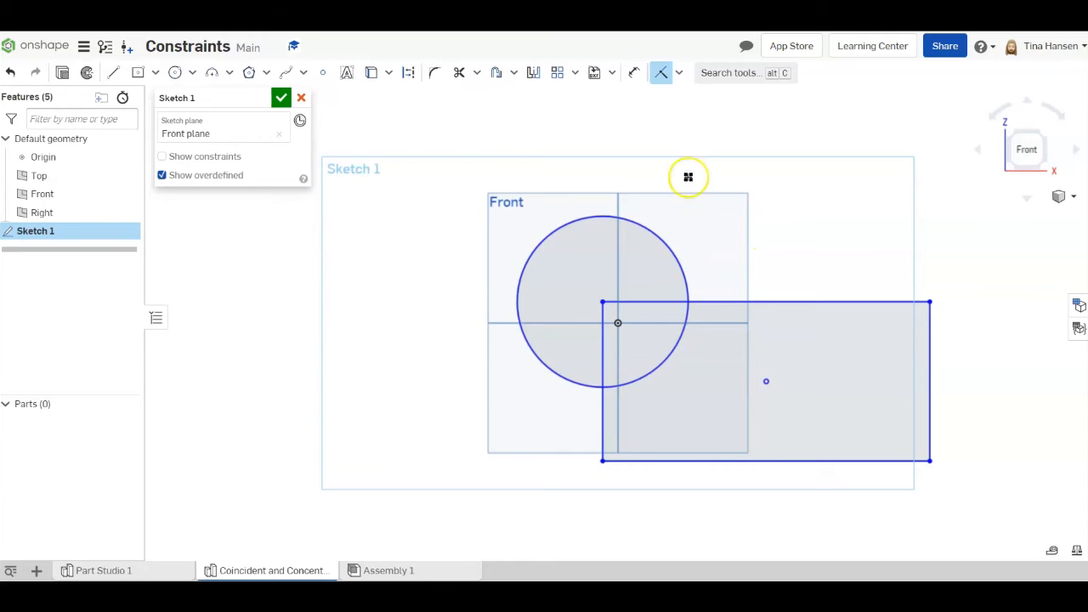
click(660, 73)
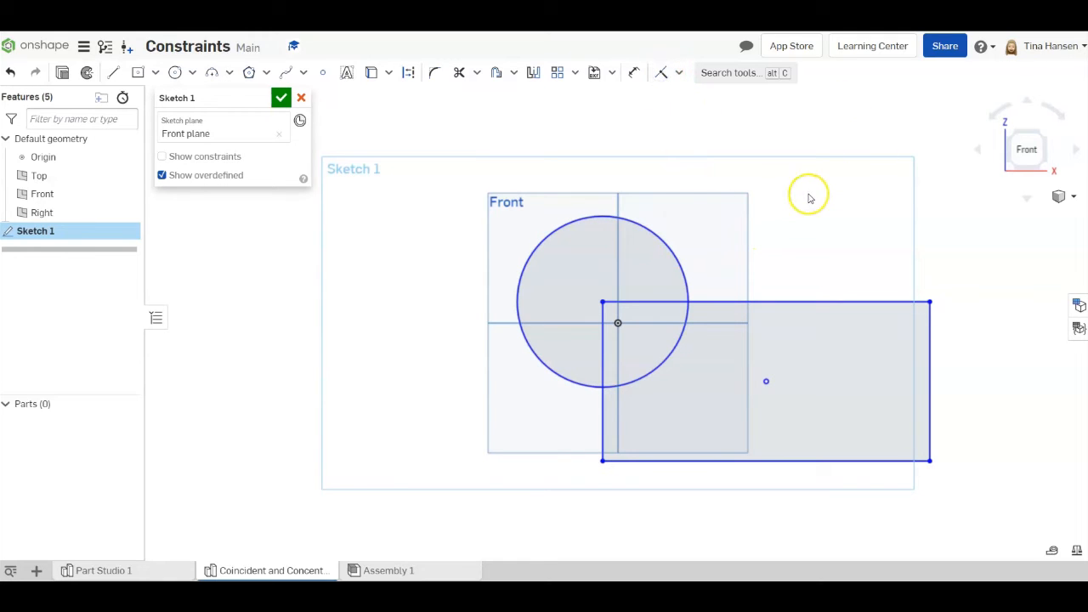
Step: Delete the coincident constraint between the circle's center and the rectangle's upper-left corner, and pull that corner away from the center
click(667, 252)
click(603, 303)
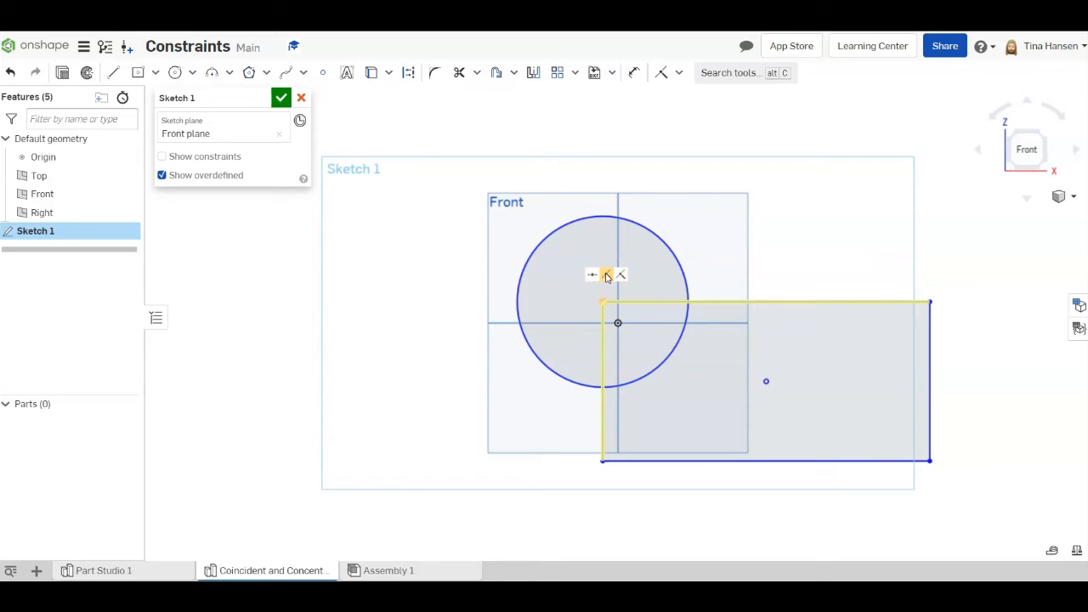
click(623, 275)
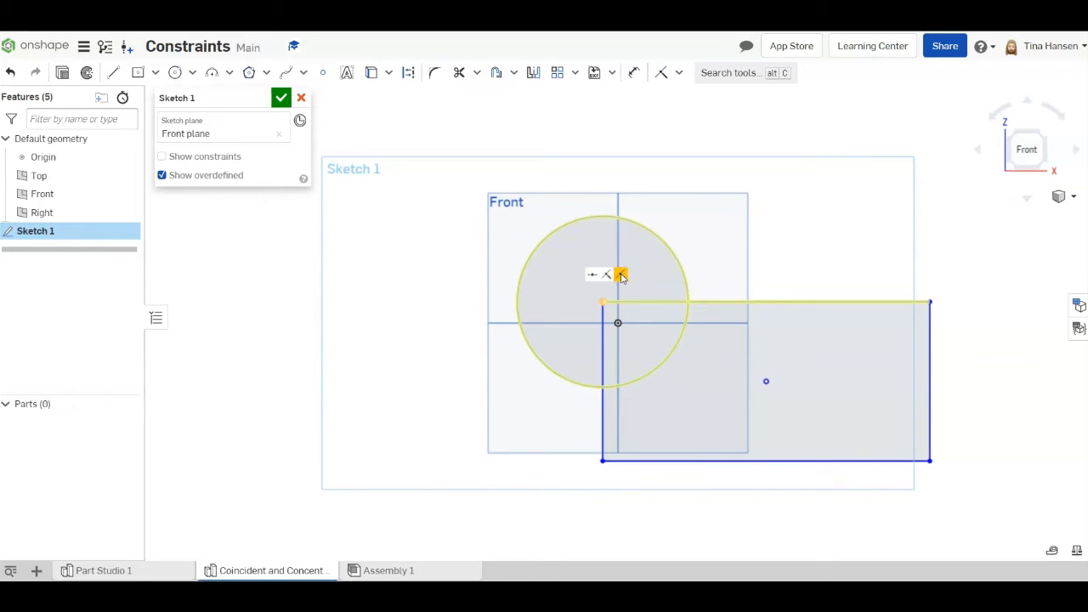
key(Delete)
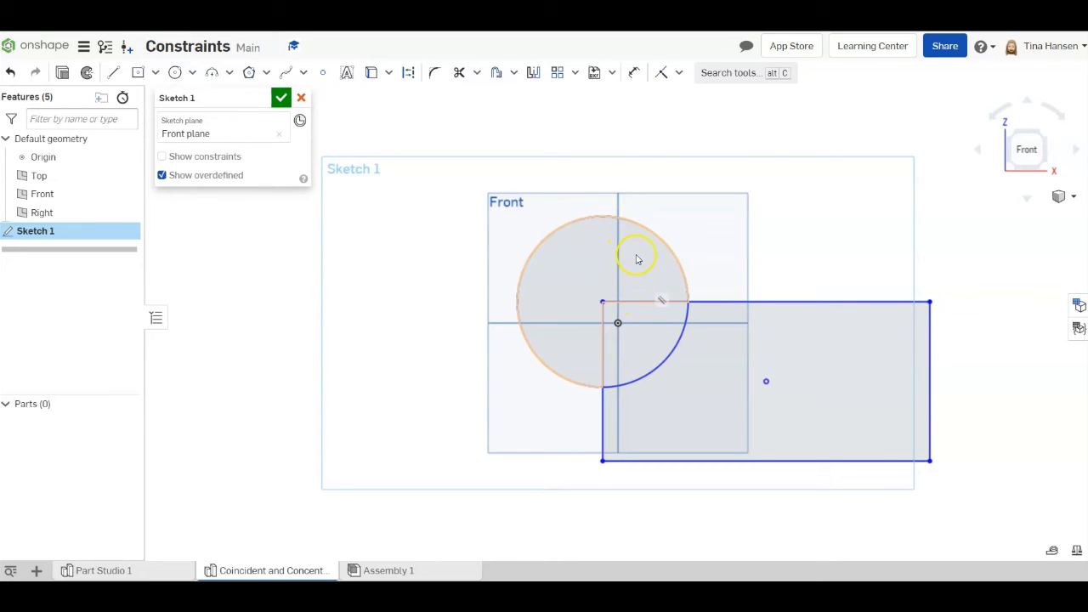
drag(603, 303, 530, 269)
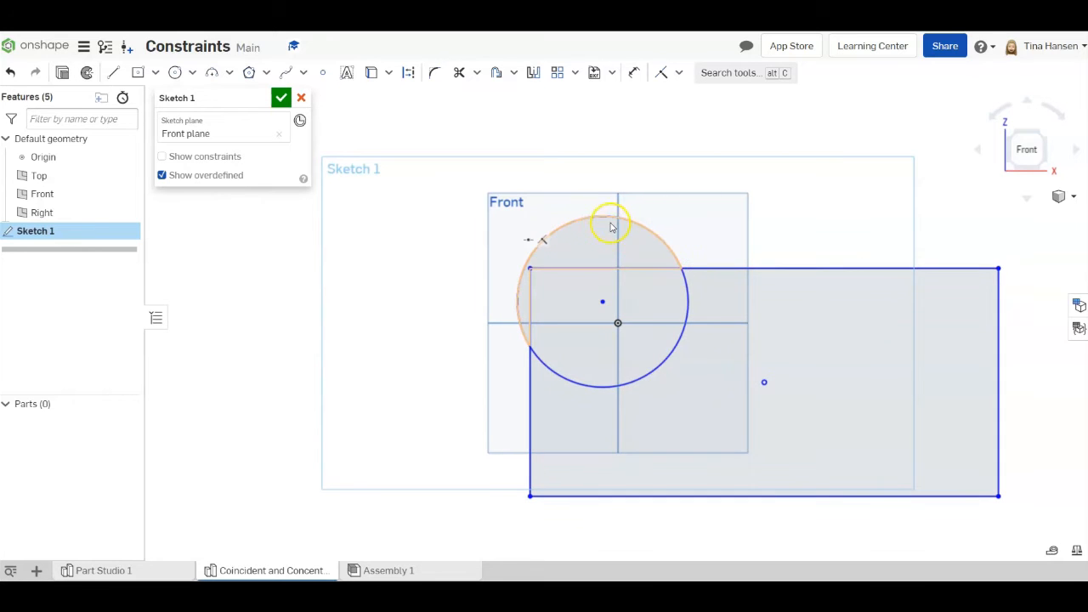
Step: Enlarge the circle and separate it from the rectangle by moving its center far left and the rectangle's upper-left corner inward
mouse_move(608, 214)
mouse_down()
mouse_move(532, 199)
mouse_move(560, 215)
mouse_up()
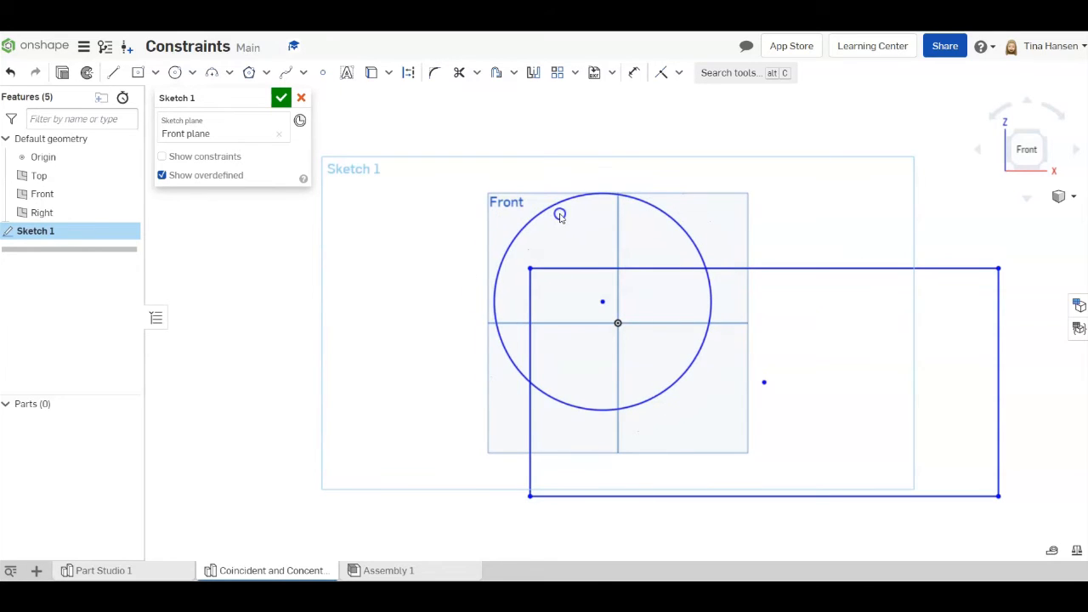
mouse_move(603, 302)
mouse_down()
mouse_move(530, 272)
mouse_move(405, 270)
mouse_move(373, 282)
mouse_up()
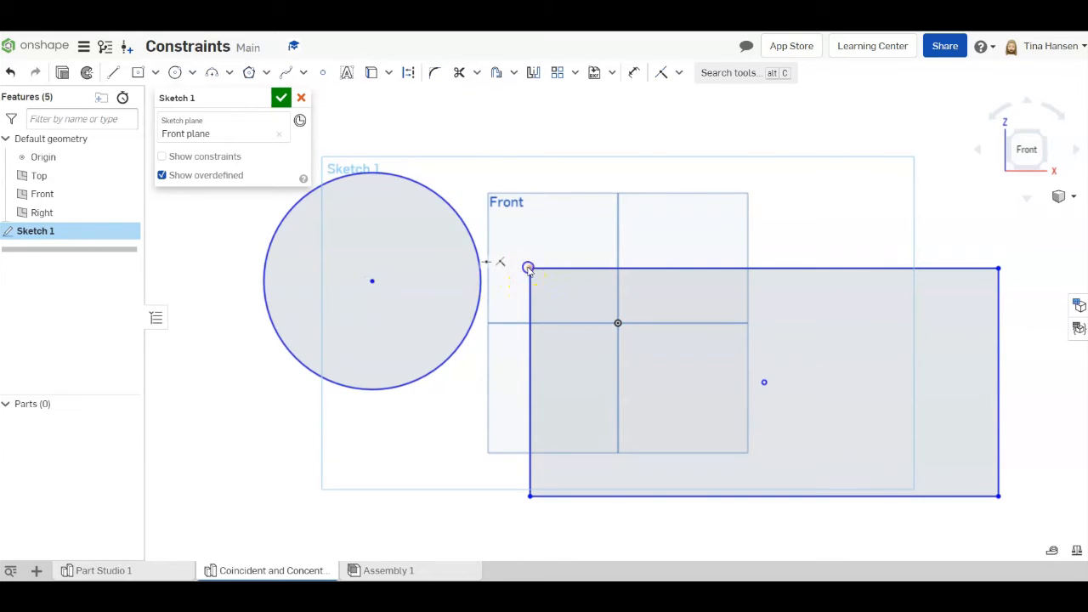
drag(528, 269, 592, 290)
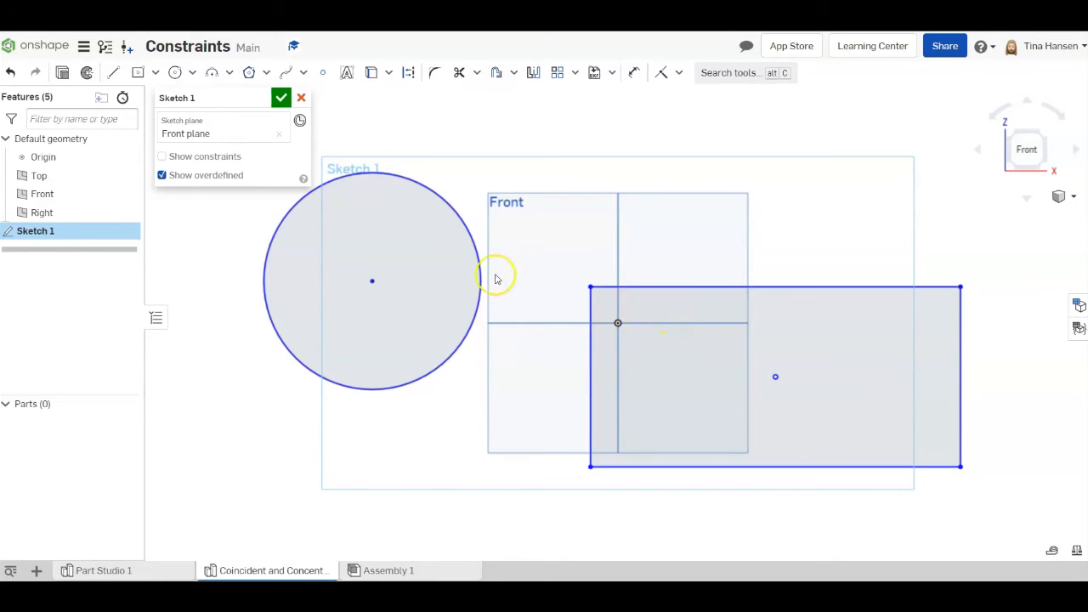
Step: Make the circle's center coincident with the rectangle's upper-left corner and test the link by moving the shared point below the origin
click(662, 72)
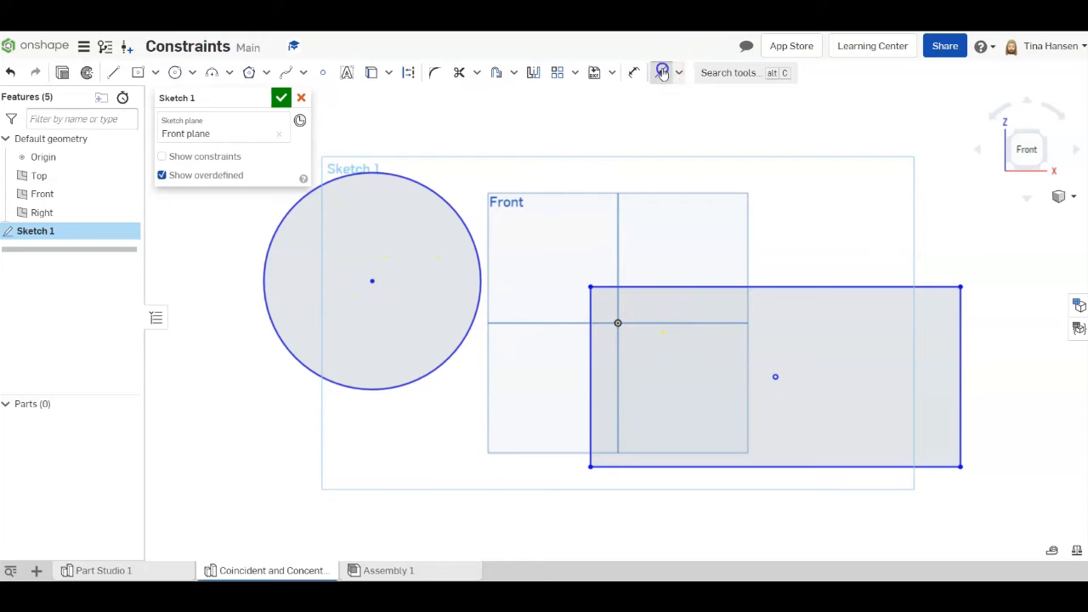
click(373, 281)
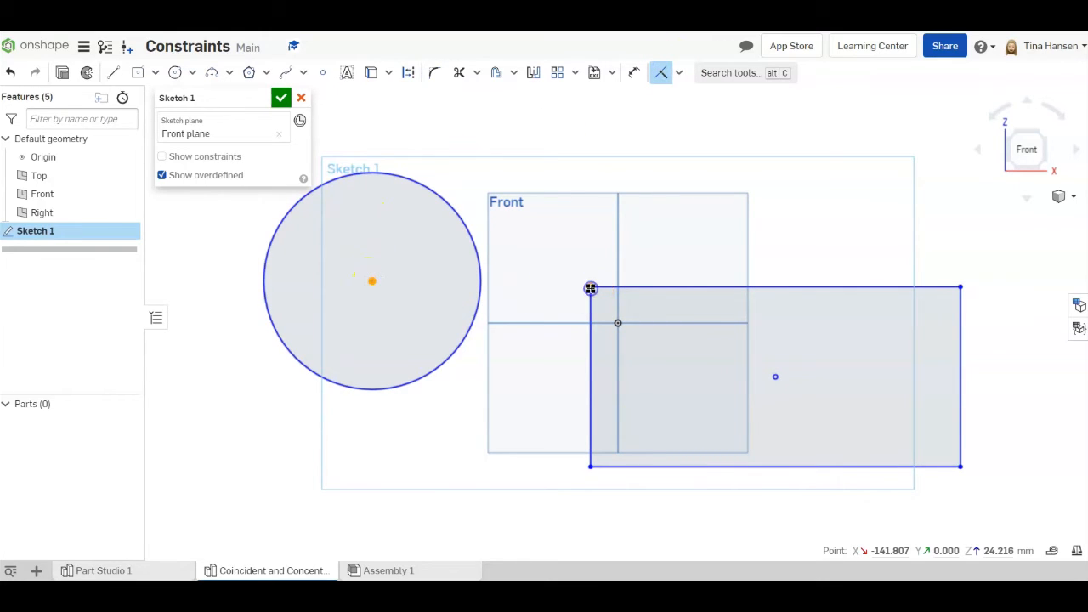
click(591, 290)
click(661, 72)
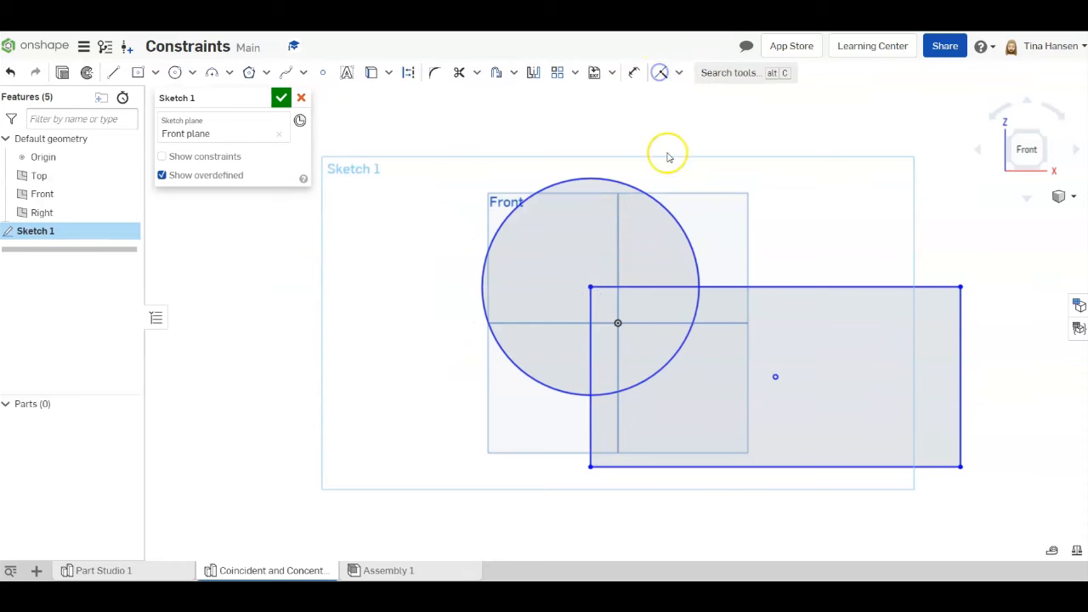
drag(589, 290, 513, 443)
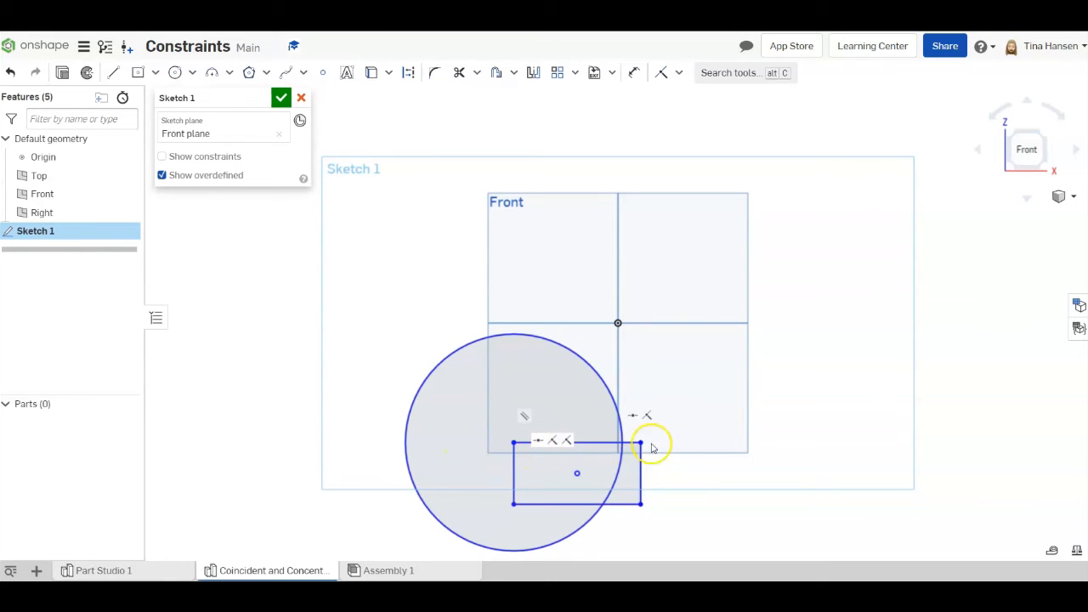
Step: Enlarge the rectangle by pulling out its upper-right corner and top edge, and resize the circle around their shared point
drag(641, 442, 889, 399)
drag(725, 404, 721, 233)
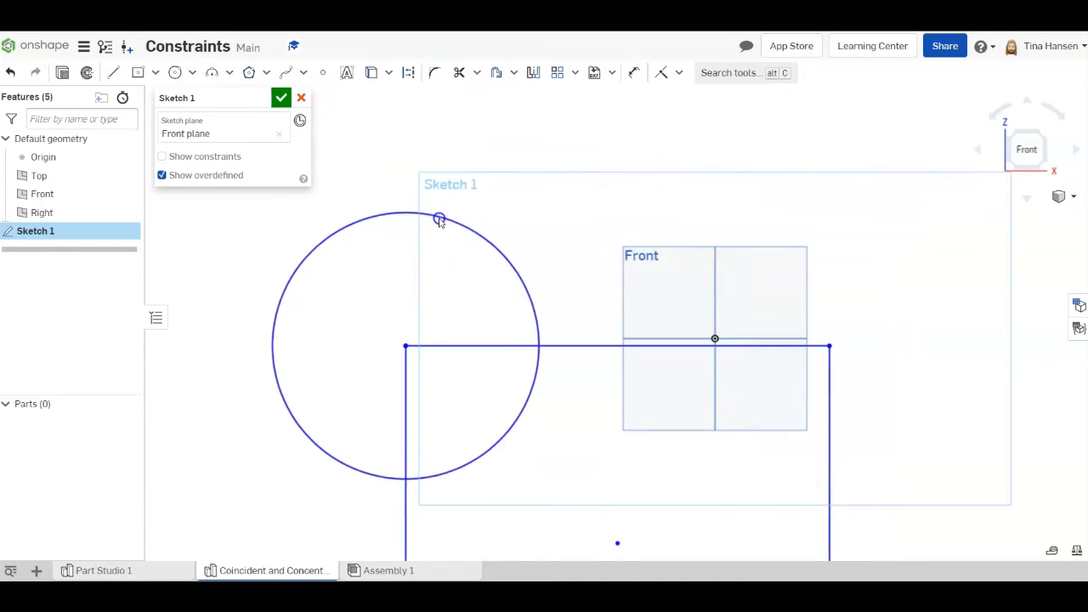
mouse_move(438, 218)
mouse_down()
mouse_move(461, 193)
mouse_move(443, 258)
mouse_move(460, 200)
mouse_move(443, 243)
mouse_up()
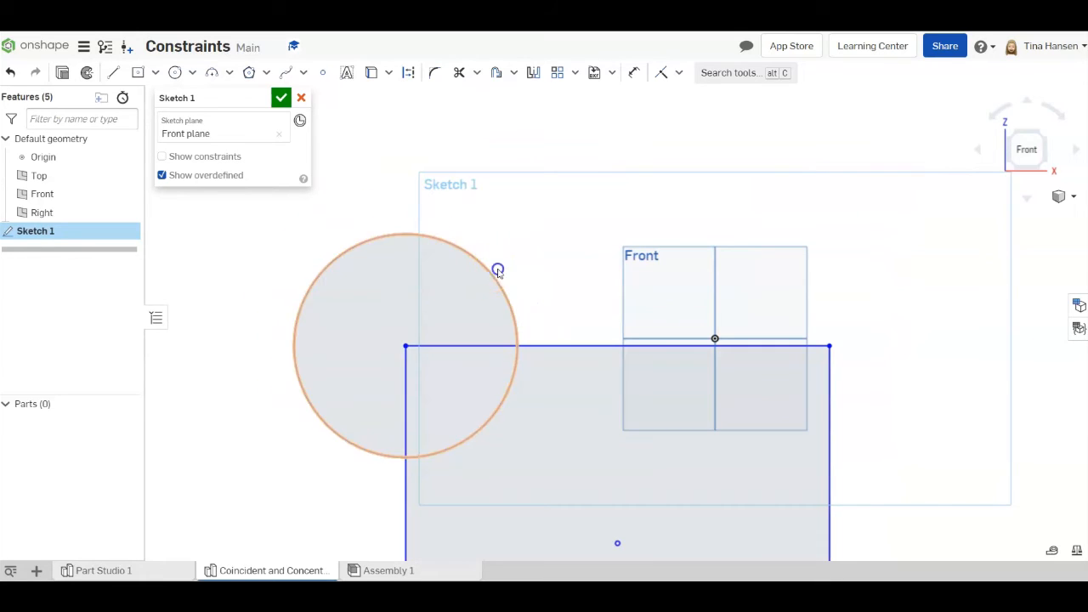
mouse_move(498, 270)
mouse_down()
mouse_move(537, 248)
mouse_move(505, 263)
mouse_up()
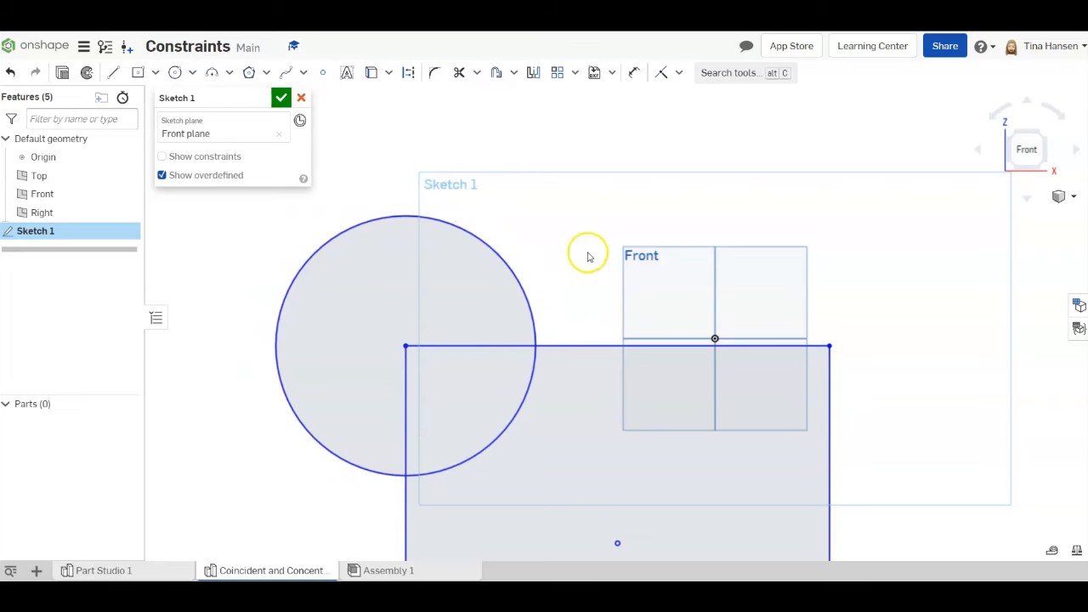
Step: Dimension the circle's diameter at 200 mm
click(634, 73)
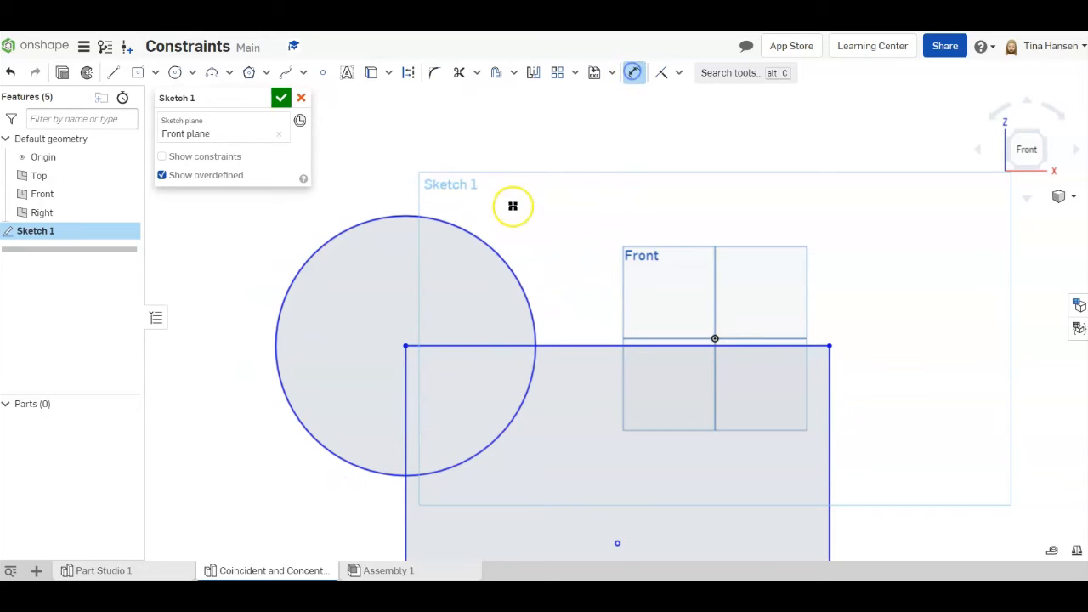
click(500, 255)
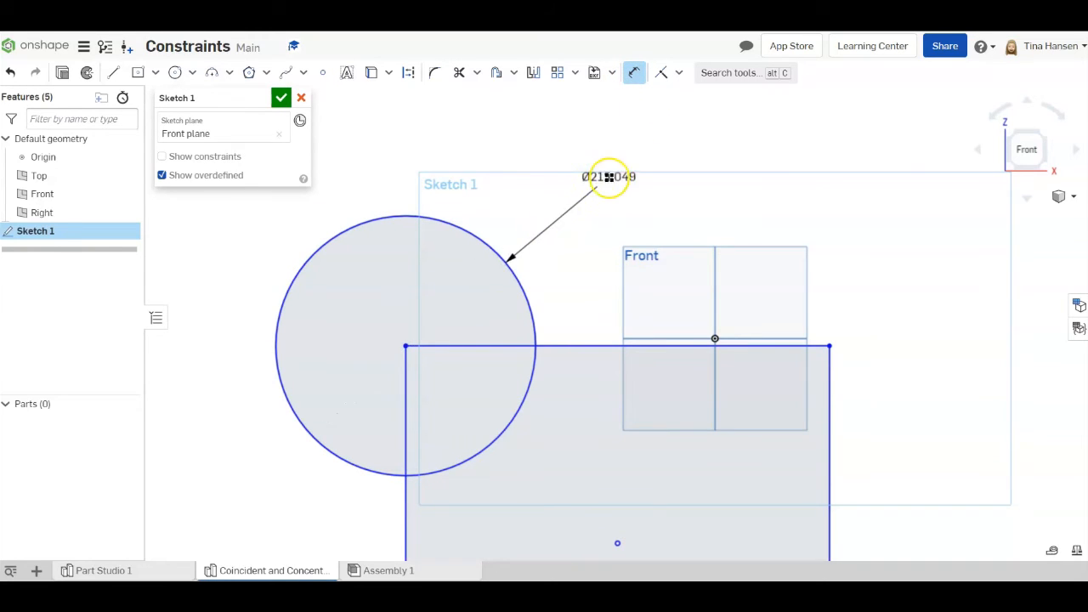
click(596, 130)
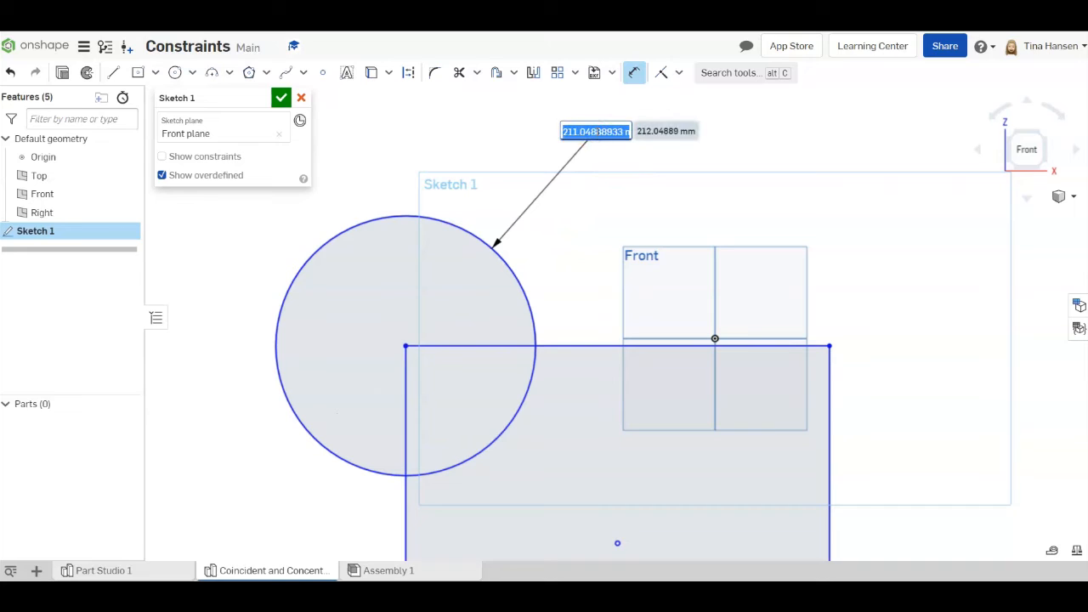
drag(563, 131, 667, 135)
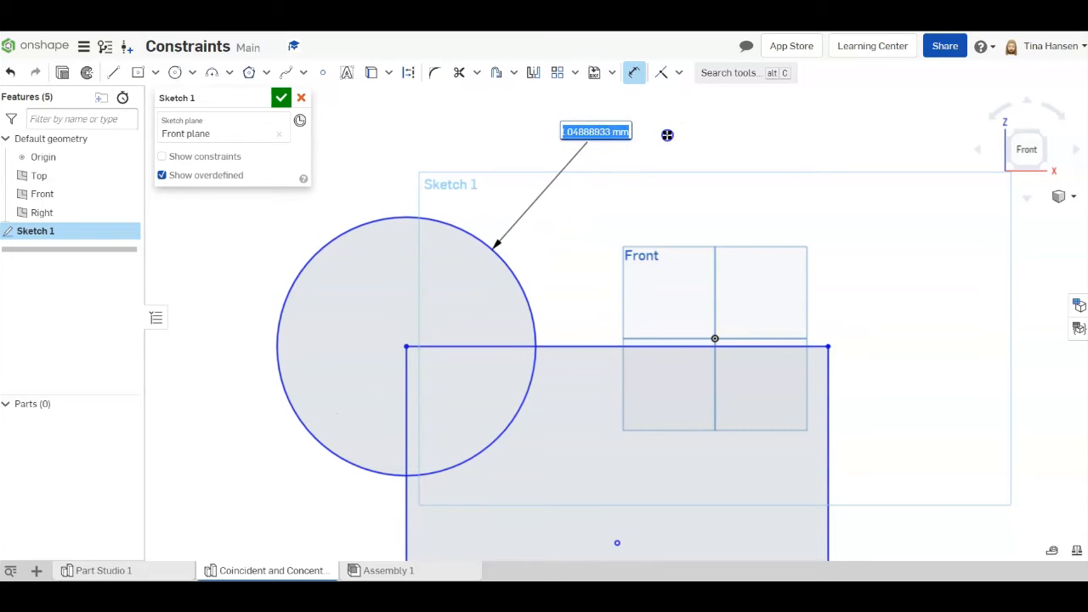
text(20)
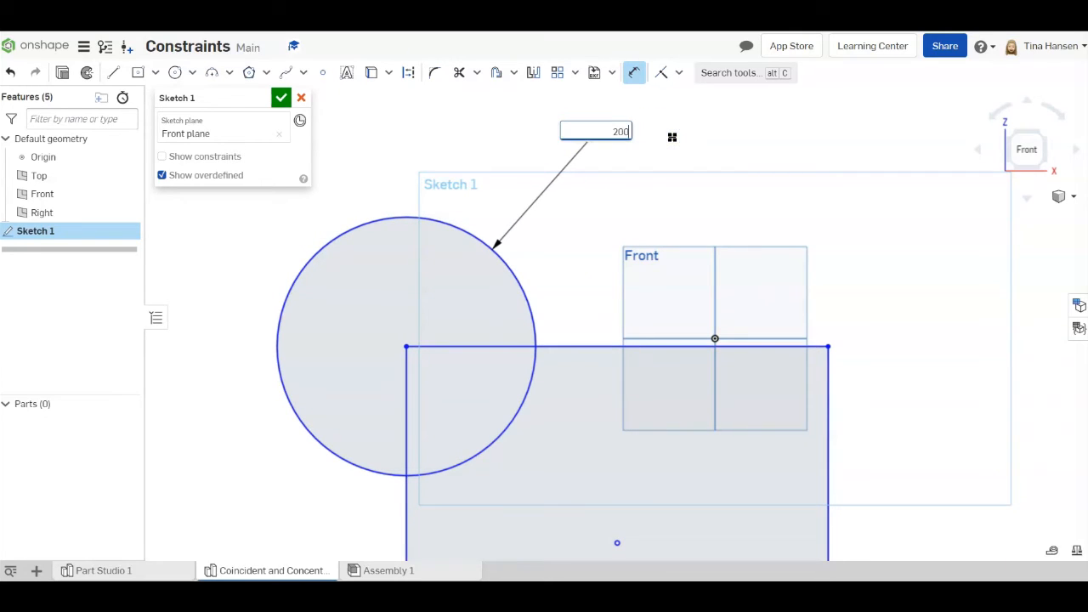
text(0)
key(Return)
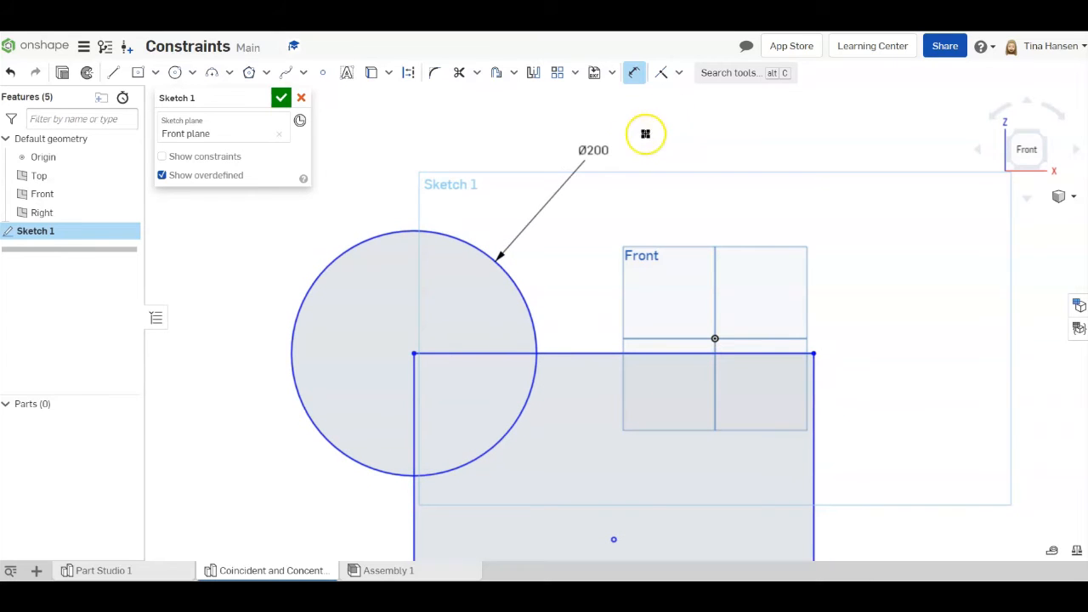
key(Escape)
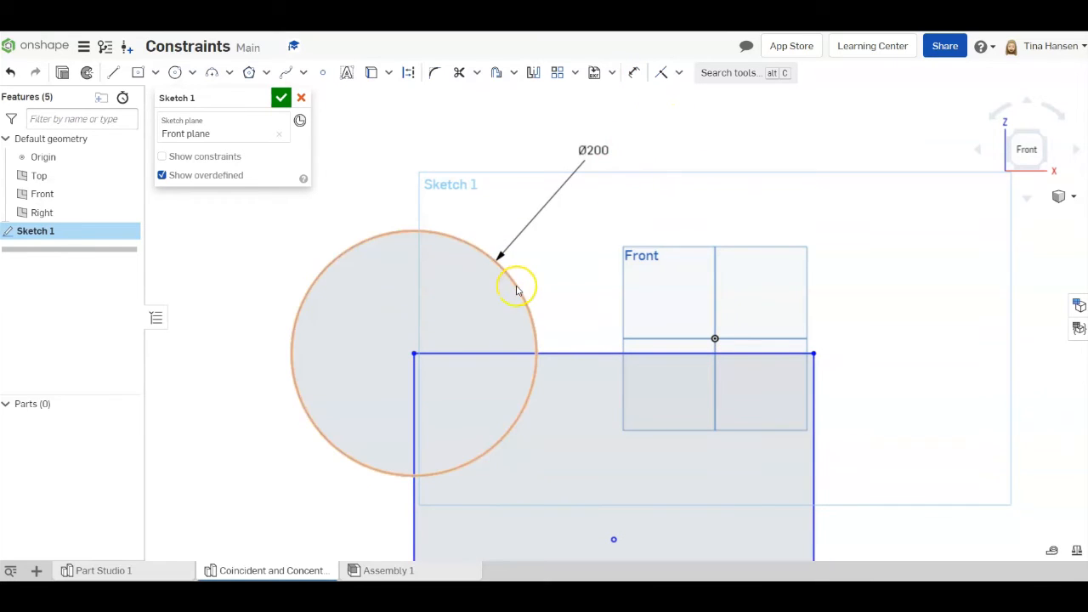
Step: Test the coincident link by moving the dimensioned circle and the rectangle's top edge
mouse_move(515, 287)
mouse_down()
mouse_move(584, 236)
mouse_move(607, 156)
mouse_move(432, 110)
mouse_move(652, 224)
mouse_move(547, 209)
mouse_move(583, 134)
mouse_move(477, 218)
mouse_move(489, 214)
mouse_up()
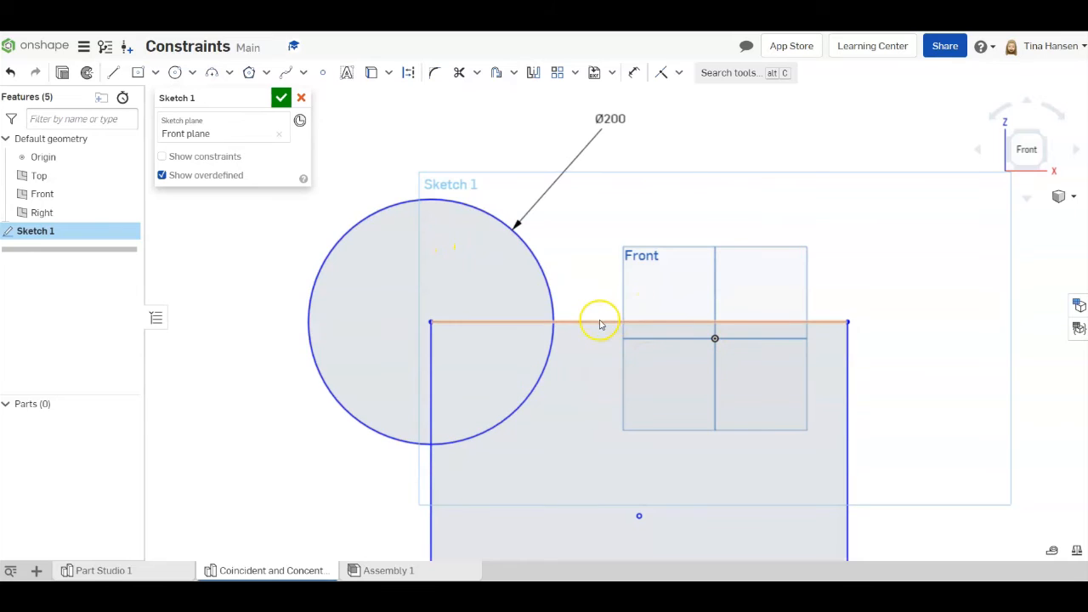
mouse_move(596, 321)
mouse_down()
mouse_move(666, 321)
mouse_move(654, 356)
mouse_move(669, 289)
mouse_move(643, 365)
mouse_up()
scroll(900, 367, down, 3)
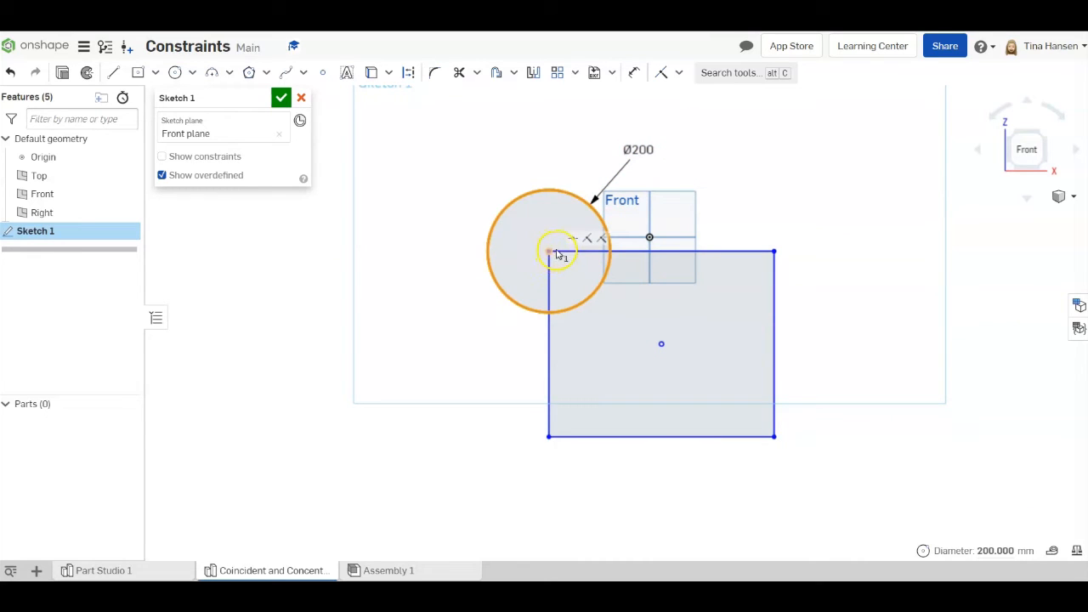
Step: Delete the coincident constraint between the circle's center and the rectangle's upper-left corner, and move the circle outside the rectangle's right edge
click(600, 240)
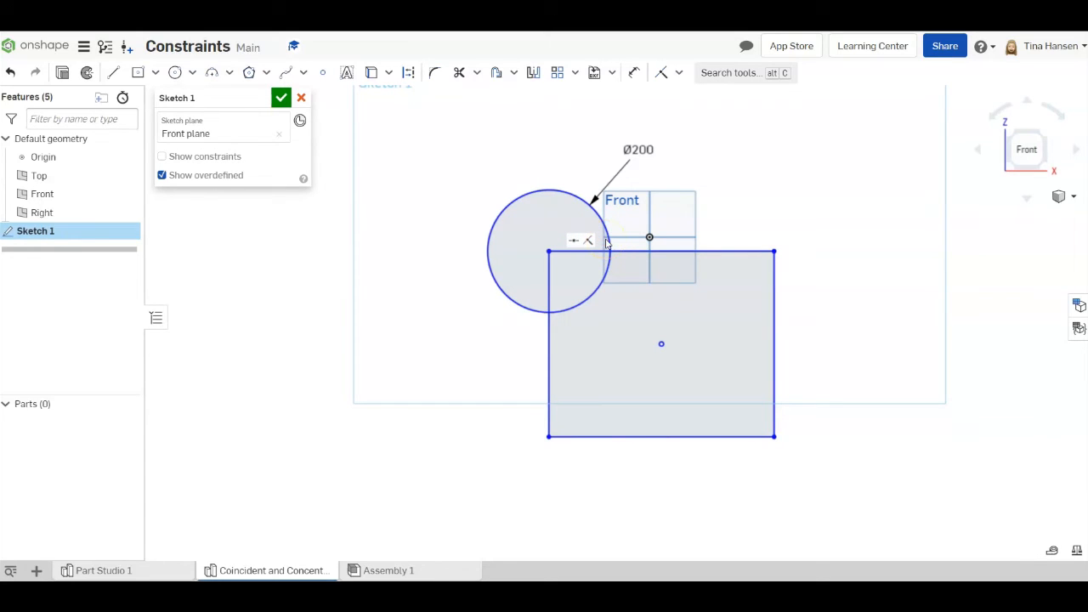
click(599, 239)
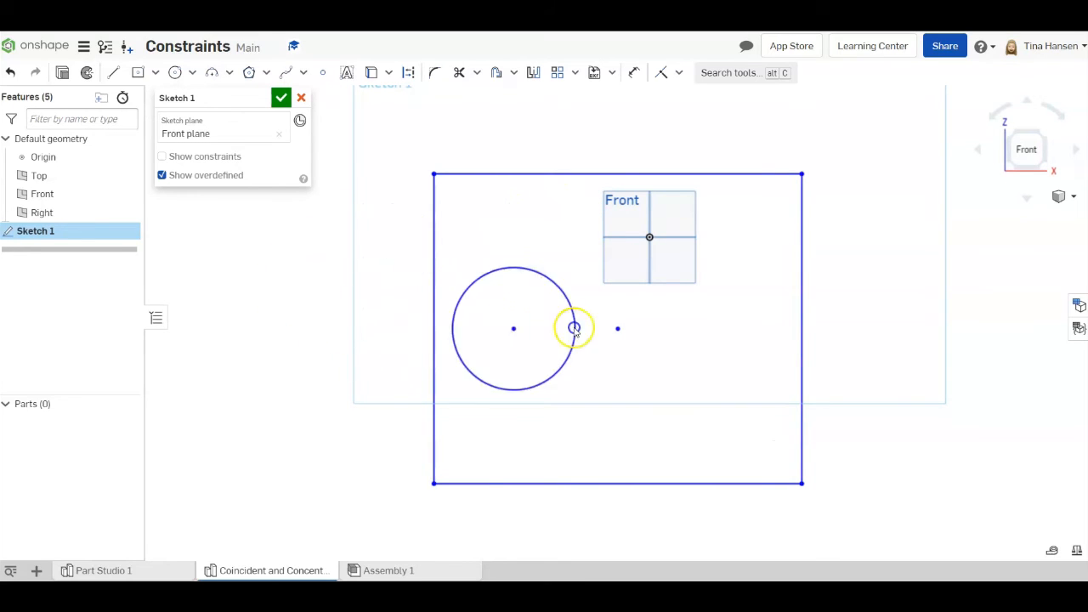
mouse_move(575, 331)
mouse_down()
mouse_move(894, 289)
mouse_move(906, 318)
mouse_move(893, 299)
mouse_up()
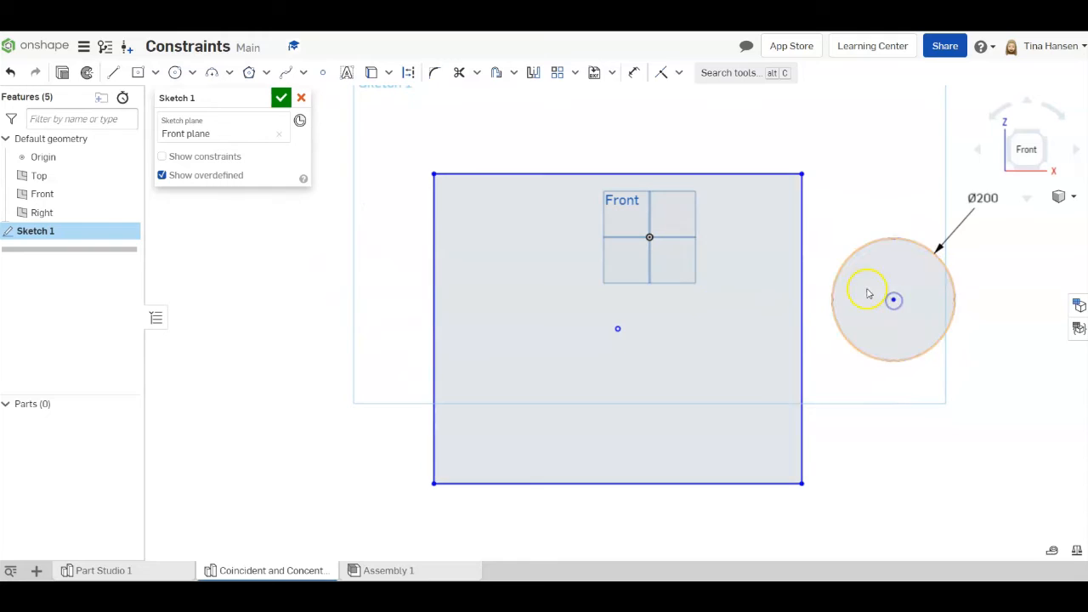
Step: Apply a concentric constraint between the circle's center and the rectangle's center point
click(680, 73)
click(690, 119)
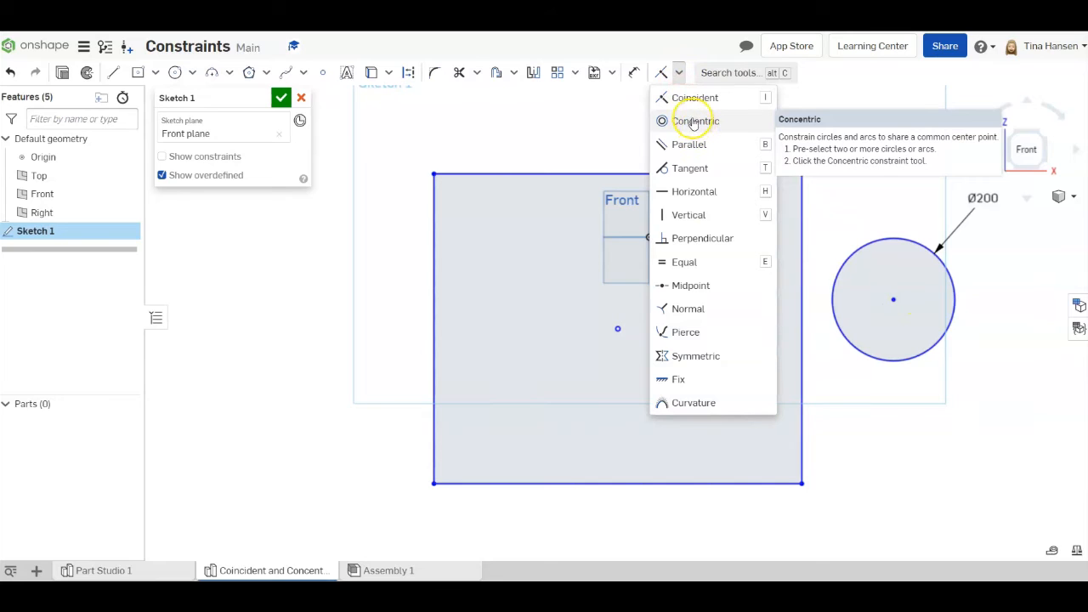
click(693, 122)
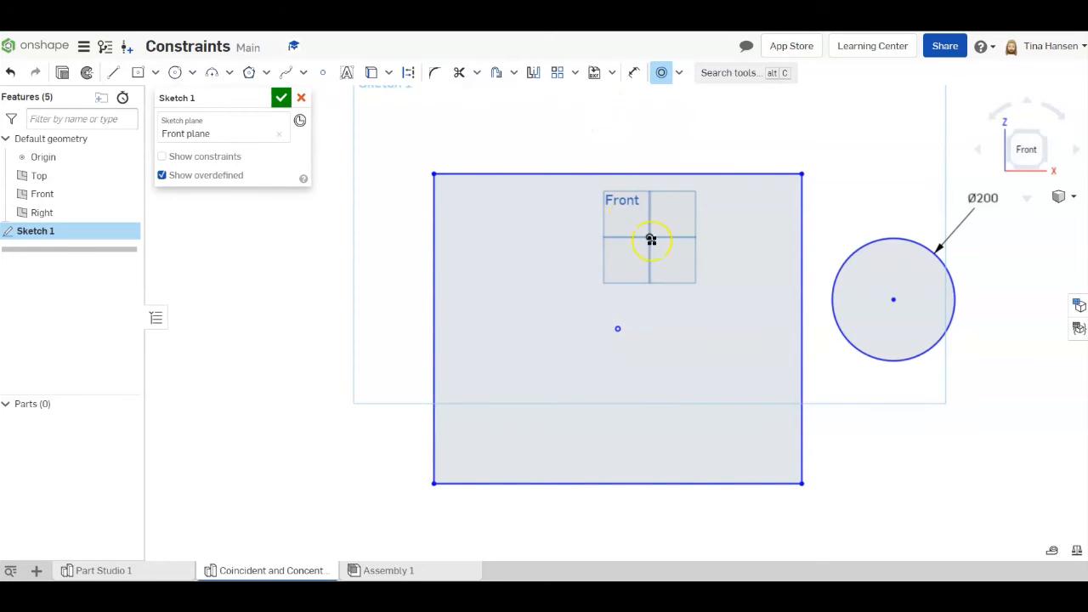
click(895, 301)
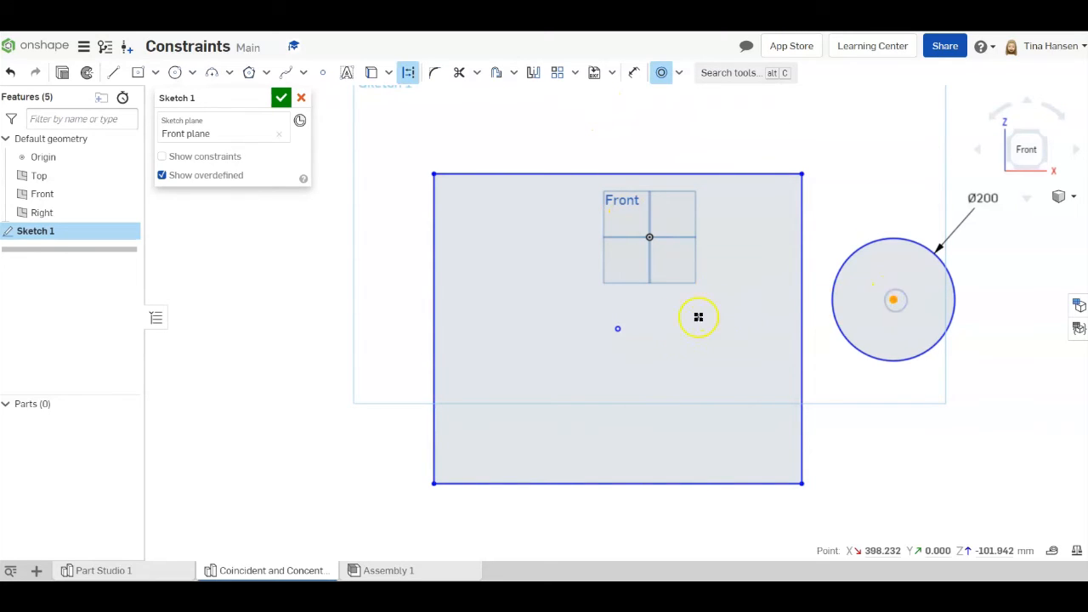
click(618, 330)
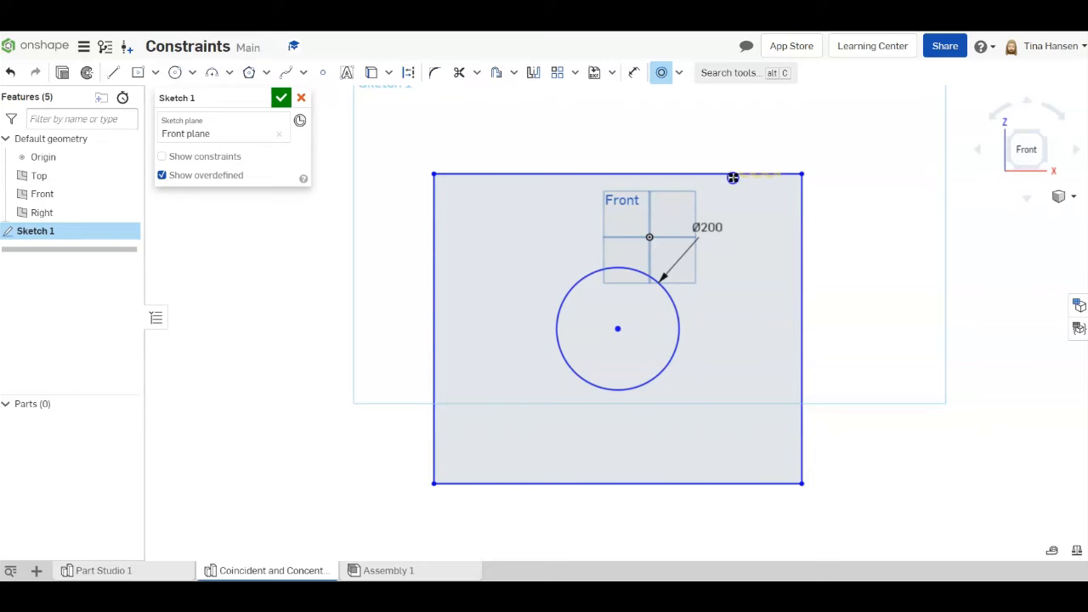
click(662, 72)
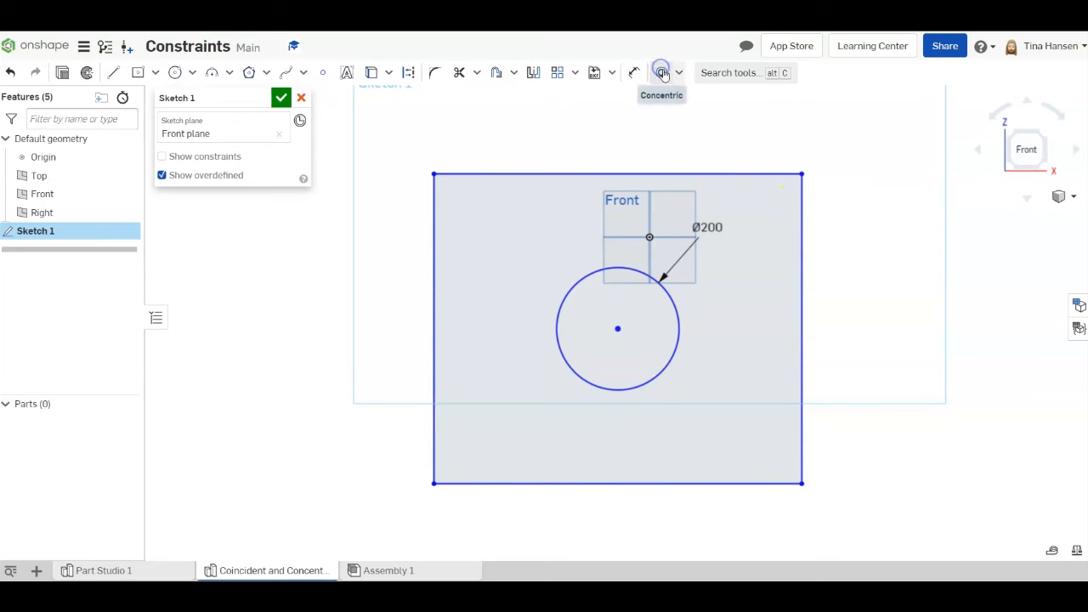
Step: Test the concentric link by shrinking the rectangle from its upper-right corner until it fits inside the circle, and moving their shared center
mouse_move(803, 175)
mouse_down()
mouse_move(734, 202)
mouse_move(617, 275)
mouse_move(646, 213)
mouse_move(840, 236)
mouse_move(831, 365)
mouse_move(880, 280)
mouse_move(844, 444)
mouse_up()
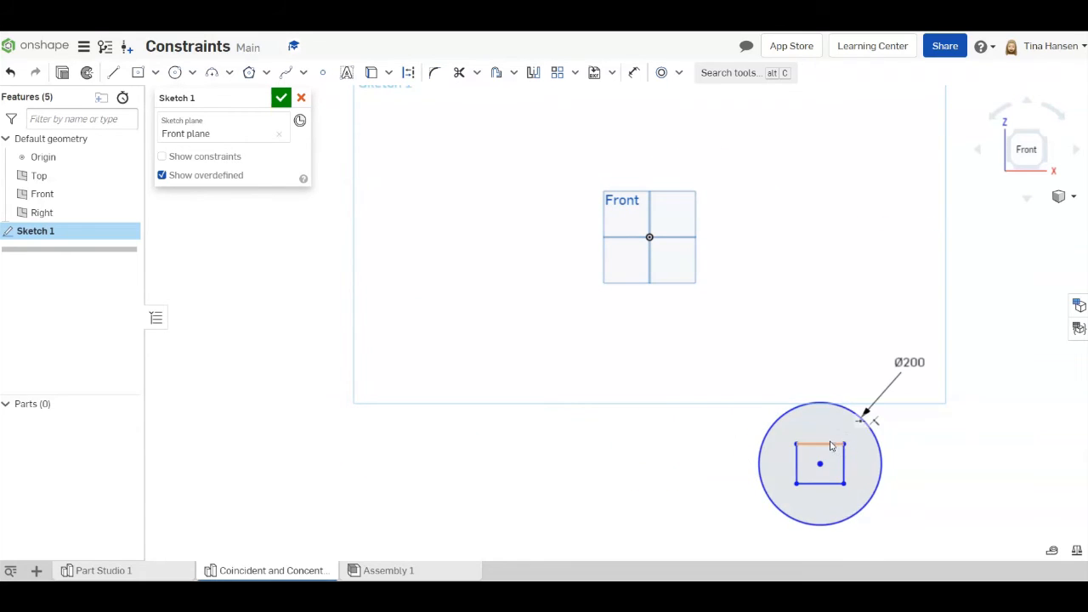
click(819, 466)
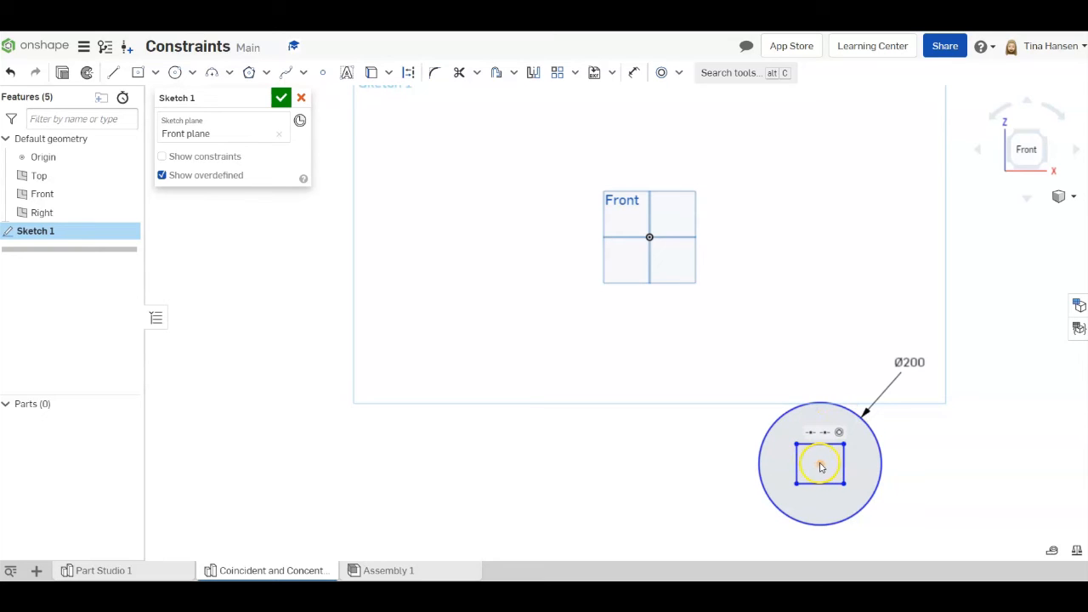
mouse_move(823, 456)
mouse_down()
mouse_move(819, 343)
mouse_move(731, 156)
mouse_move(468, 246)
mouse_move(440, 194)
mouse_move(479, 201)
mouse_up()
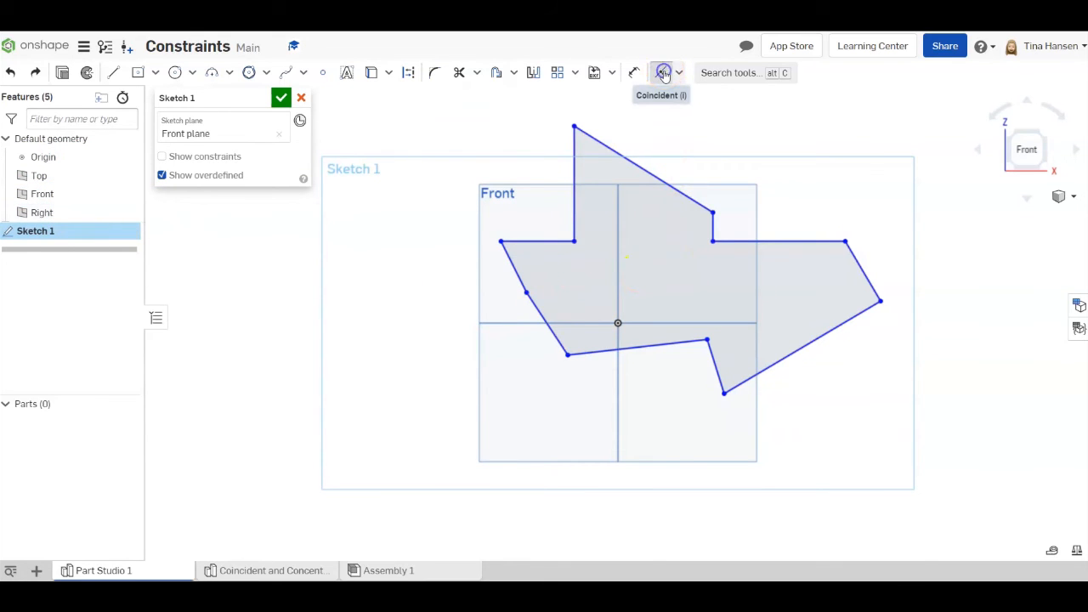
Step: Make the inner vertex on the lower side of the Part Studio 1 polygon coincident with the origin
click(664, 73)
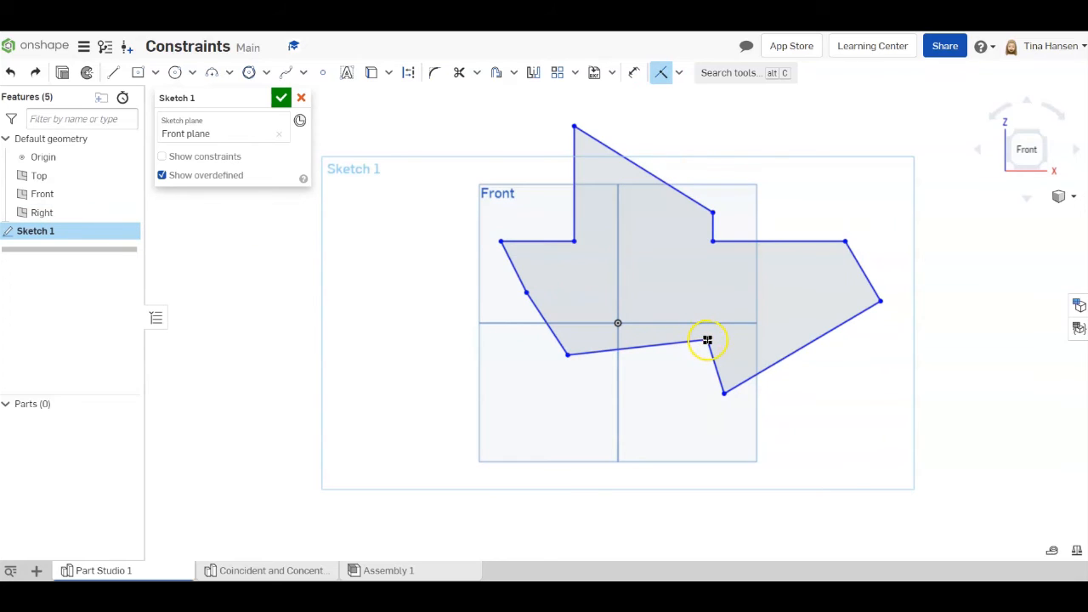
click(708, 341)
click(627, 330)
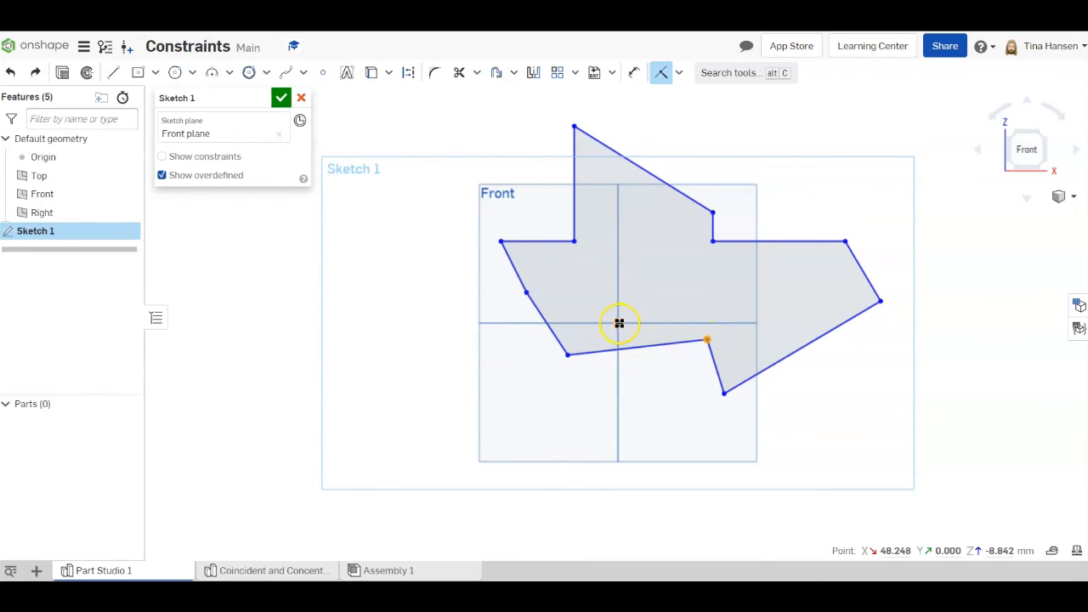
click(619, 323)
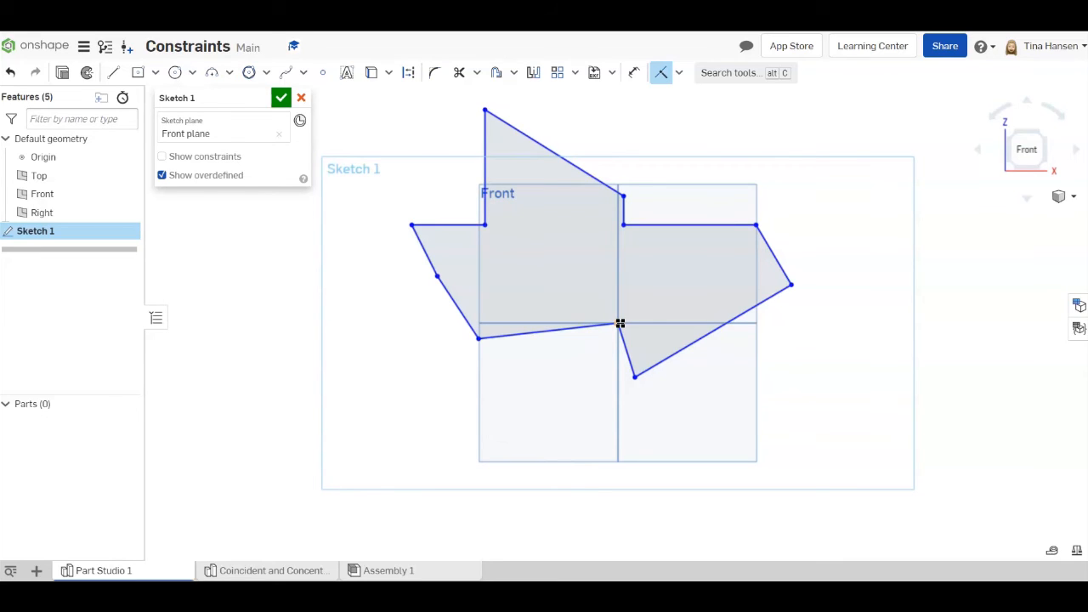
drag(623, 333, 618, 324)
Step: Make the polygon's lower edge left of the origin coincident with the Top plane, and its short vertical edge above coincident with the Right plane
click(528, 332)
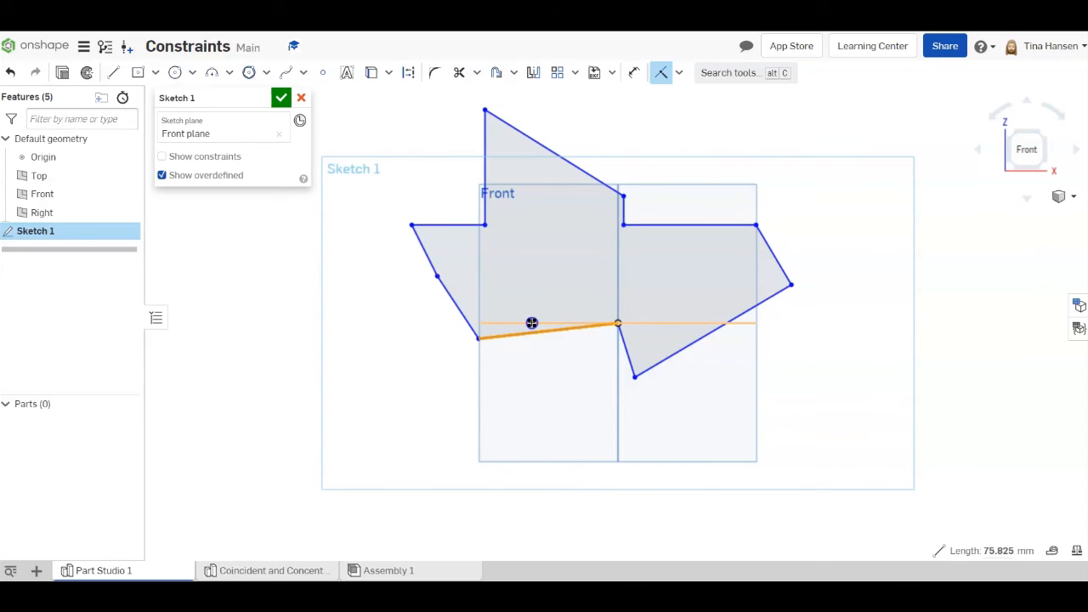
click(532, 323)
key(i)
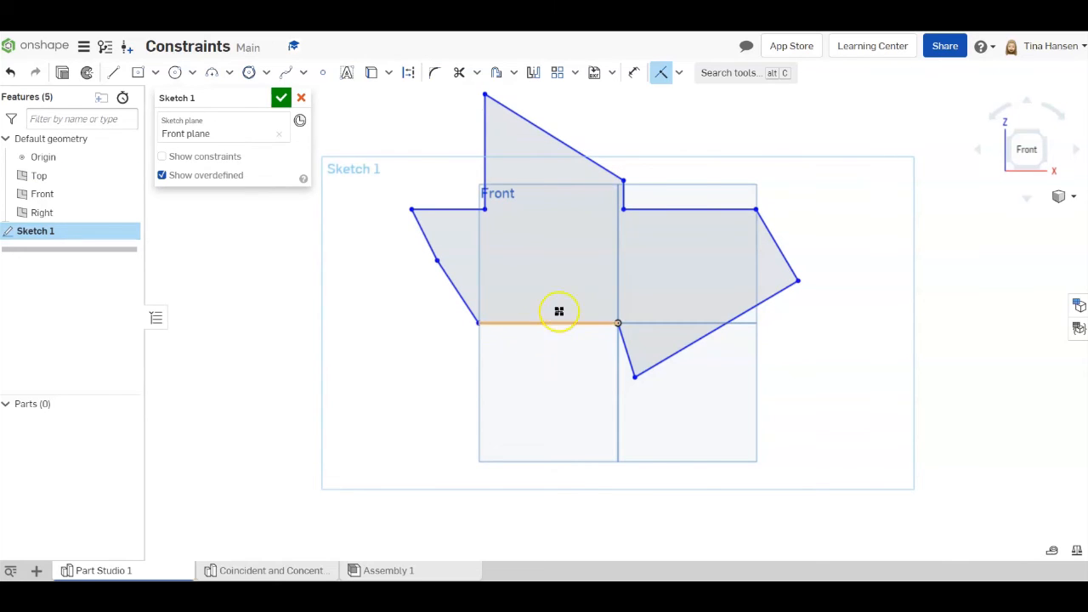
click(623, 194)
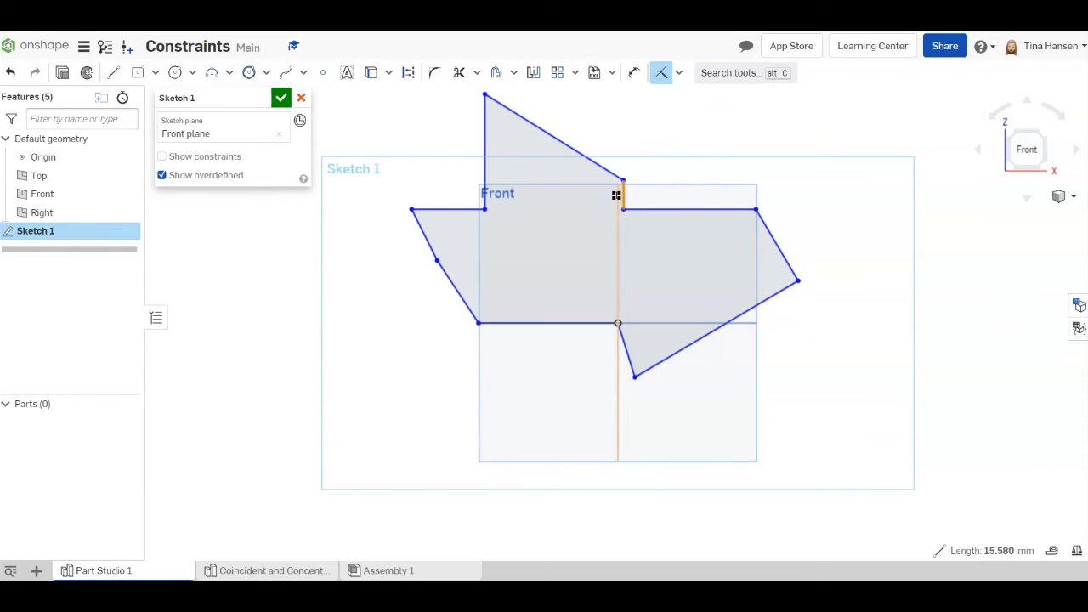
click(619, 195)
key(i)
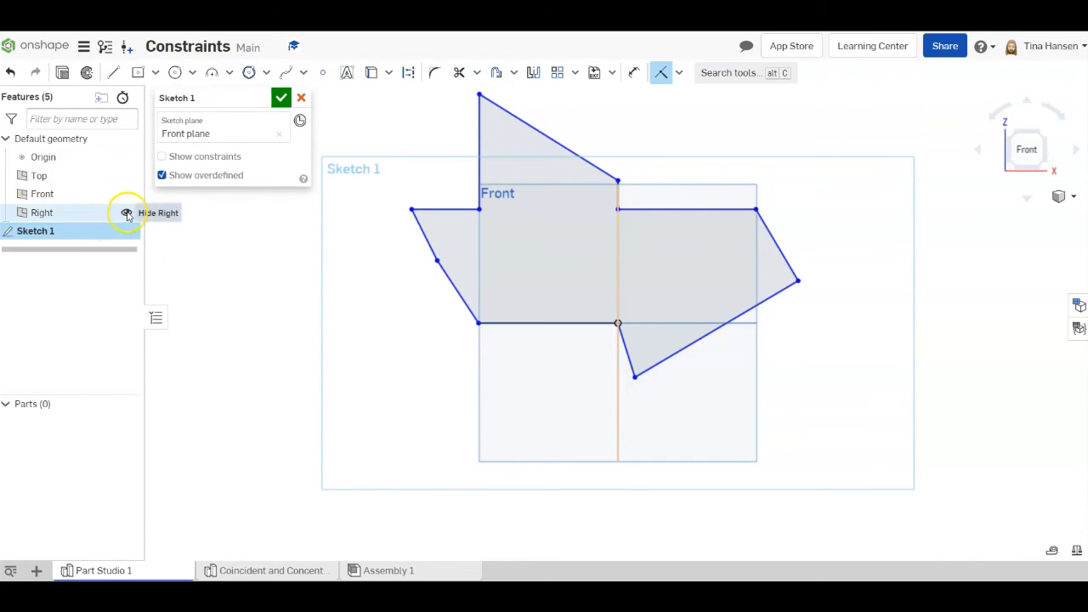
Step: Hide the Right, Front and Top planes
click(127, 213)
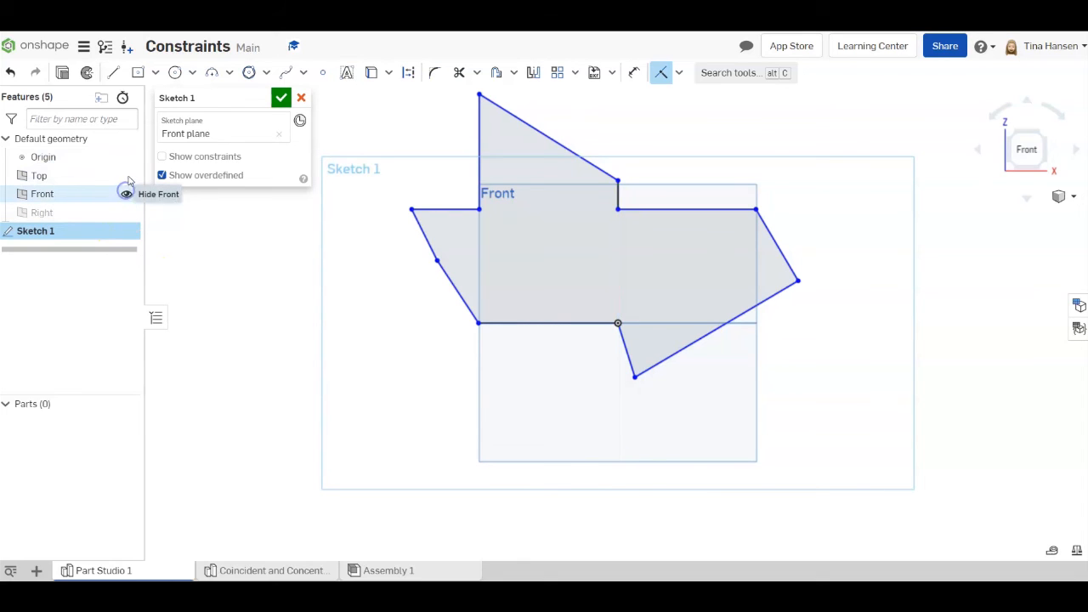
click(126, 194)
click(127, 176)
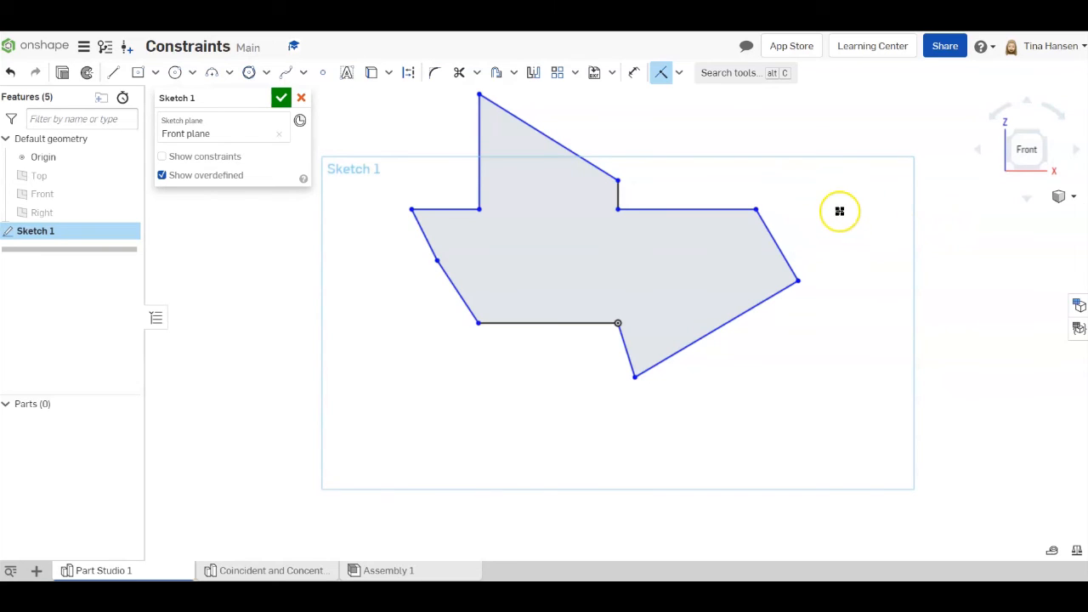
Step: Test the polygon's freedom of movement by pulling its upper-right vertex slightly inward and trying to move the vertex at the origin
click(664, 74)
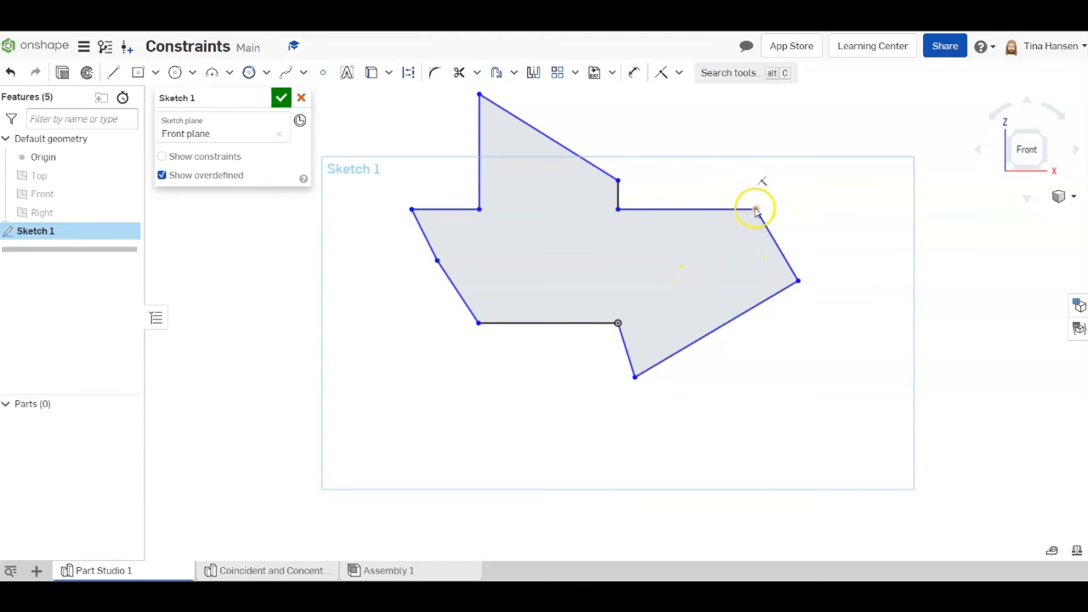
mouse_move(755, 210)
mouse_down()
mouse_move(705, 204)
mouse_move(716, 136)
mouse_move(717, 179)
mouse_move(702, 230)
mouse_move(689, 233)
mouse_move(754, 231)
mouse_move(748, 211)
mouse_up()
click(847, 279)
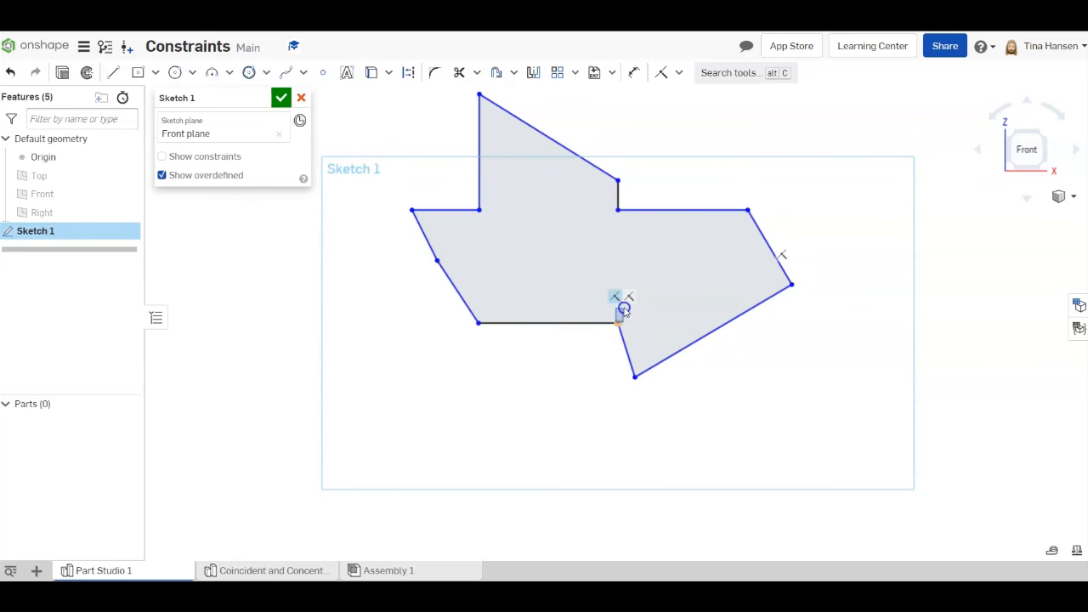
click(623, 340)
drag(618, 324, 652, 302)
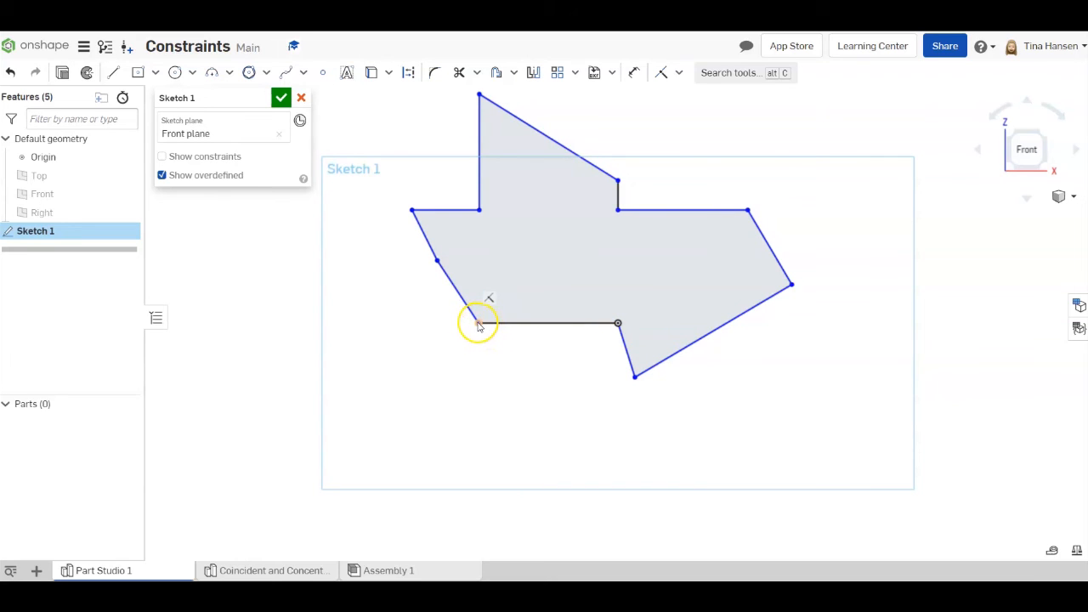
Step: Reshape the polygon's left side by moving the lower-left vertex outward, the vertex above it slightly left, and the topmost vertex below the upper-left horizontal edge
drag(480, 324, 375, 322)
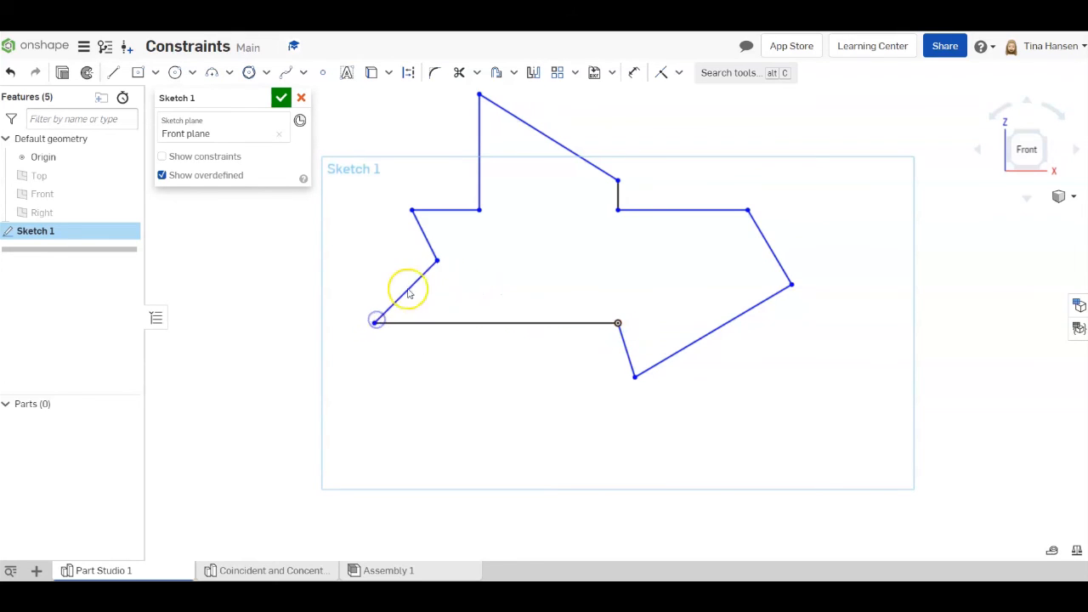
mouse_move(434, 263)
mouse_down()
mouse_move(332, 252)
mouse_move(426, 266)
mouse_up()
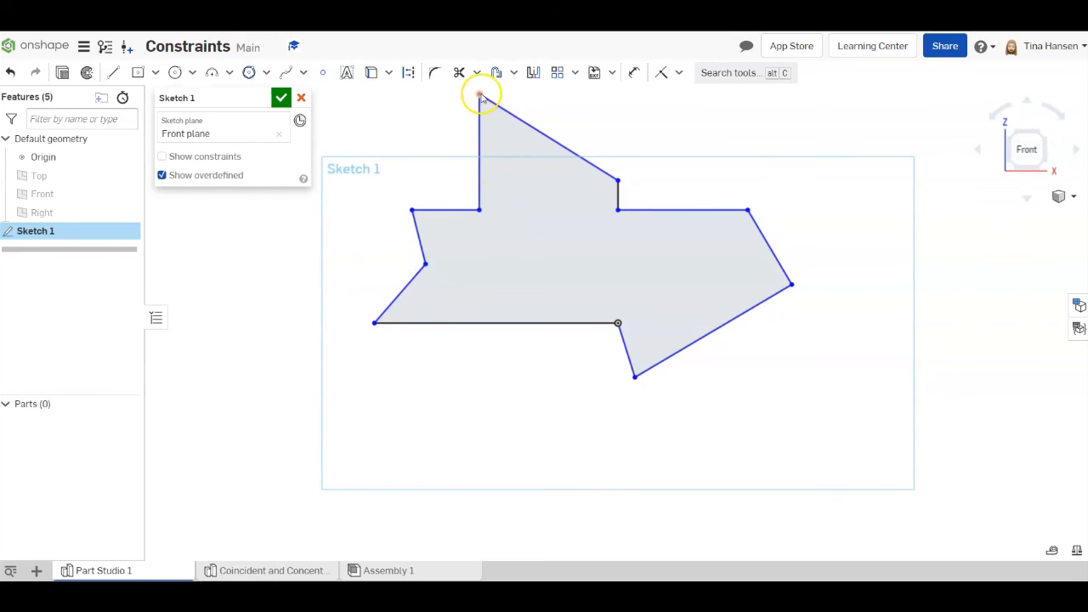
mouse_move(478, 96)
mouse_down()
mouse_move(536, 124)
mouse_move(454, 131)
mouse_move(484, 93)
mouse_move(498, 142)
mouse_move(472, 159)
mouse_move(495, 211)
mouse_move(485, 264)
mouse_up()
Step: Test the two parallel upper horizontal edges by raising the left one and slightly lowering the right one, and pull the polygon's rightmost vertex inward
click(448, 211)
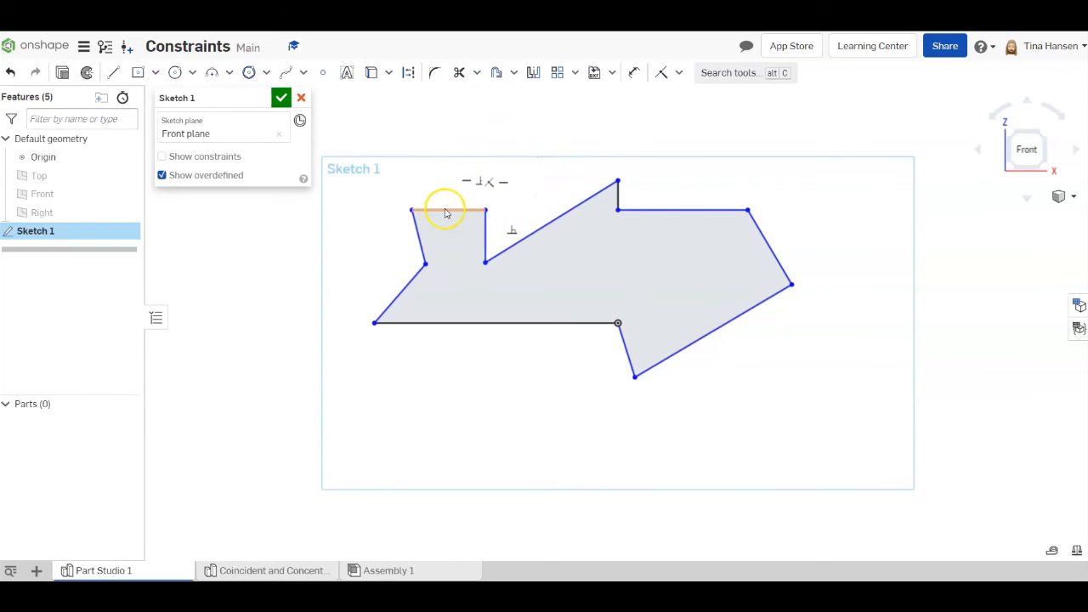
drag(445, 211, 448, 117)
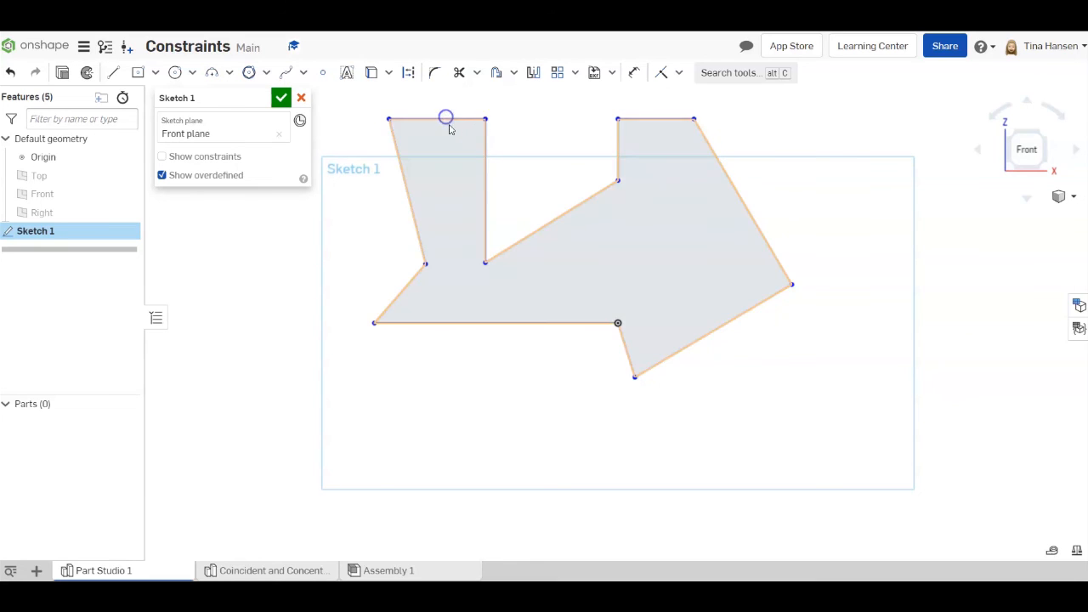
click(658, 120)
mouse_move(662, 120)
mouse_down()
mouse_move(652, 224)
mouse_move(654, 124)
mouse_up()
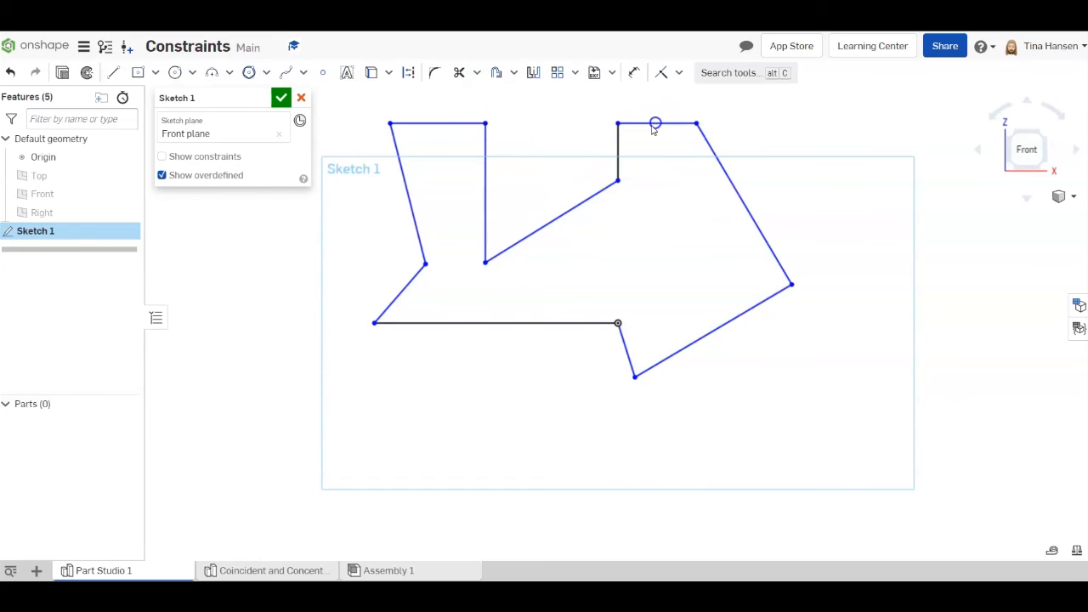
click(805, 278)
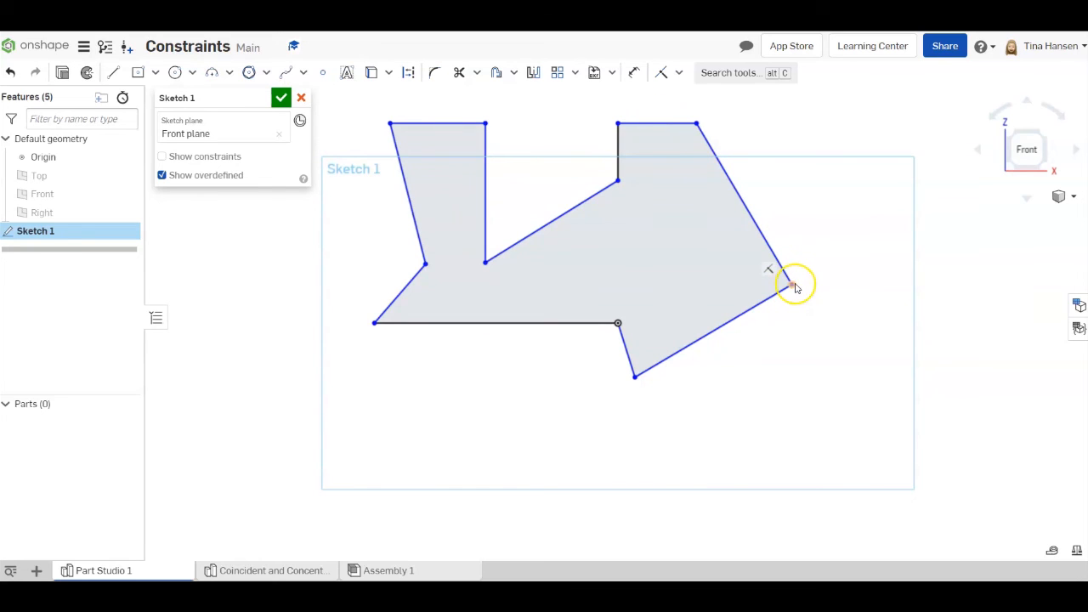
mouse_move(792, 284)
mouse_down()
mouse_move(782, 206)
mouse_move(758, 345)
mouse_move(821, 291)
mouse_move(757, 235)
mouse_move(819, 260)
mouse_move(768, 274)
mouse_move(758, 229)
mouse_move(736, 212)
mouse_move(724, 223)
mouse_up()
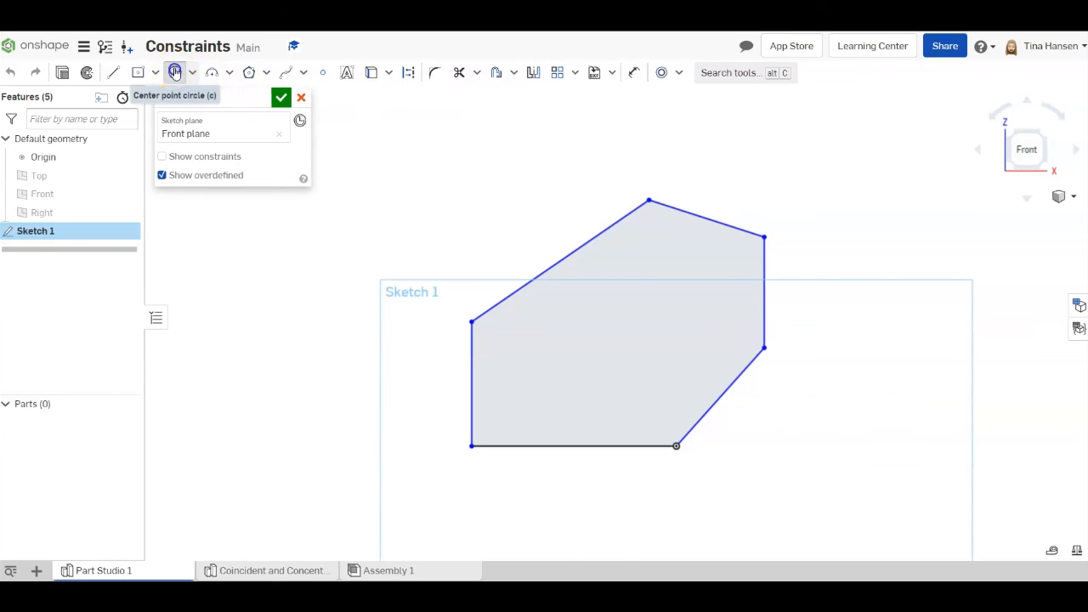
Step: Draw a center point circle about 30 in diameter, centred on the midpoint of the polygon's upper-left sloping edge
click(175, 71)
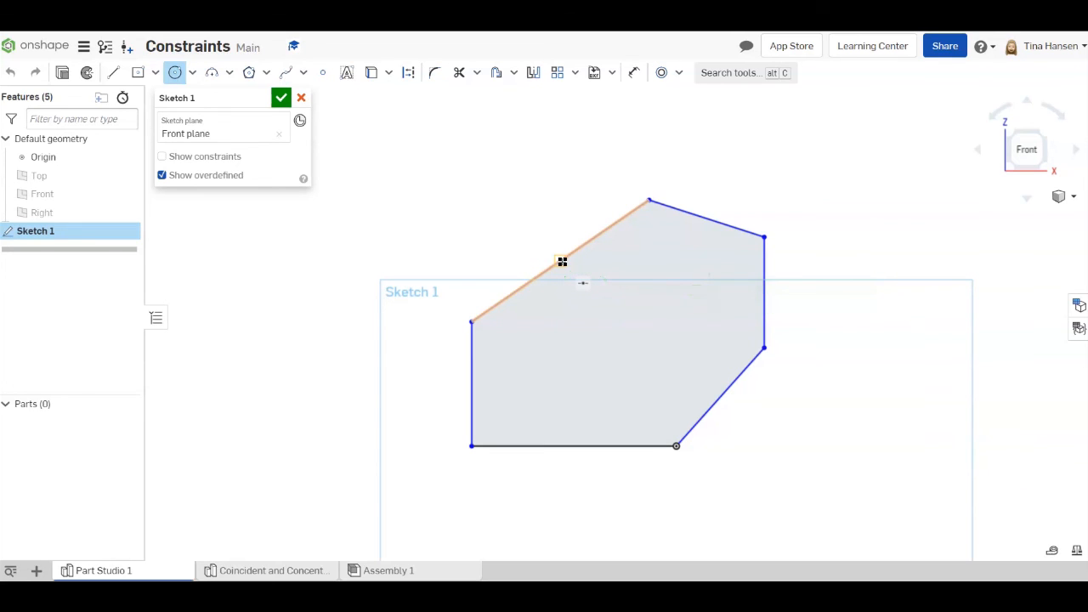
click(561, 261)
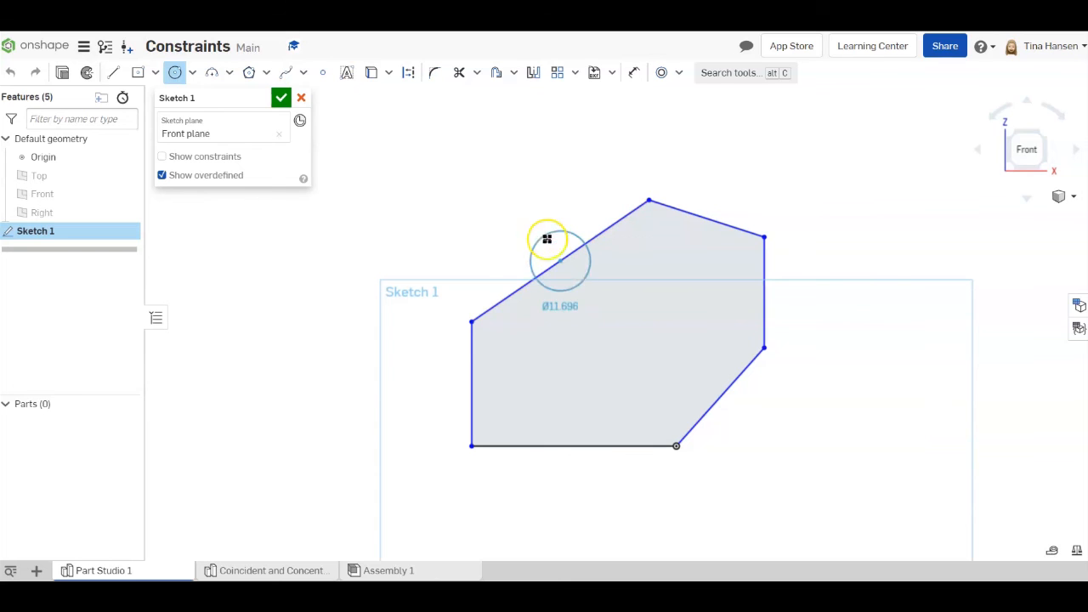
click(508, 206)
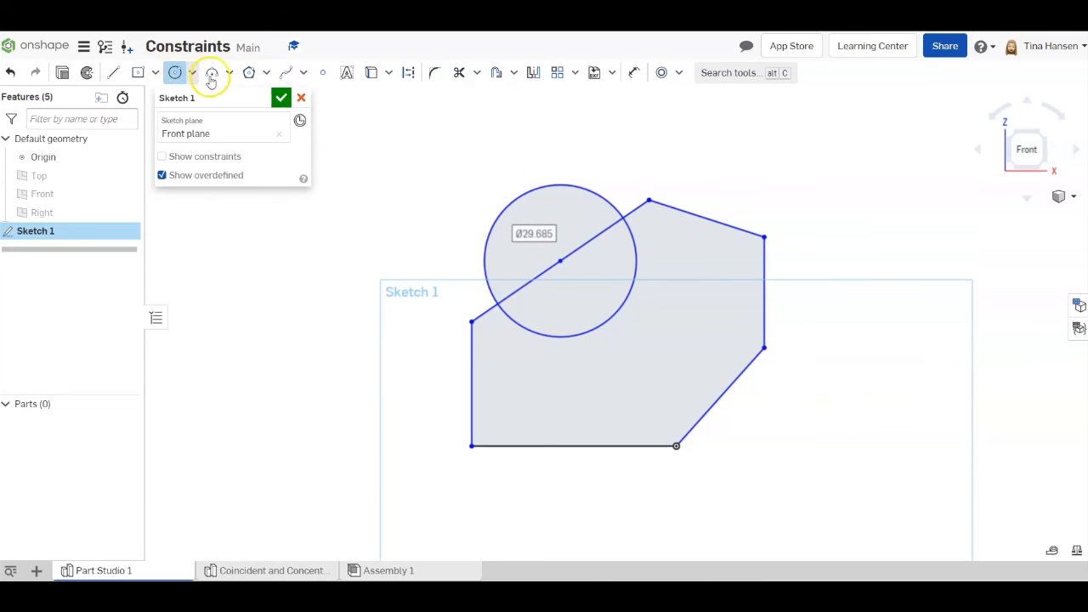
click(175, 73)
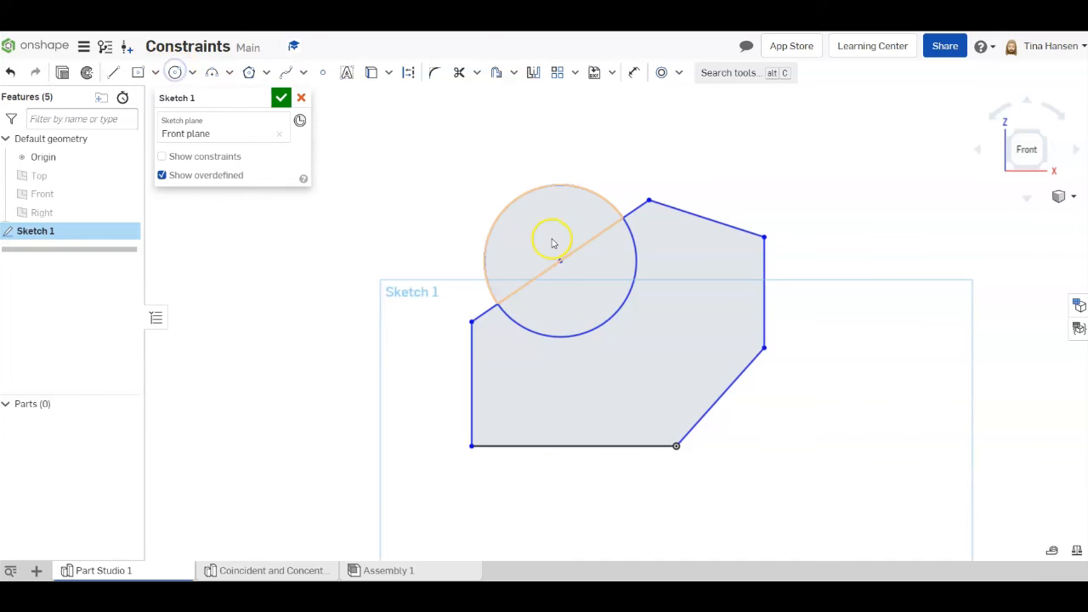
Step: Test the circle's midpoint constraint by moving its center well to the left of the polygon and partway back toward the left vertical edge
click(558, 263)
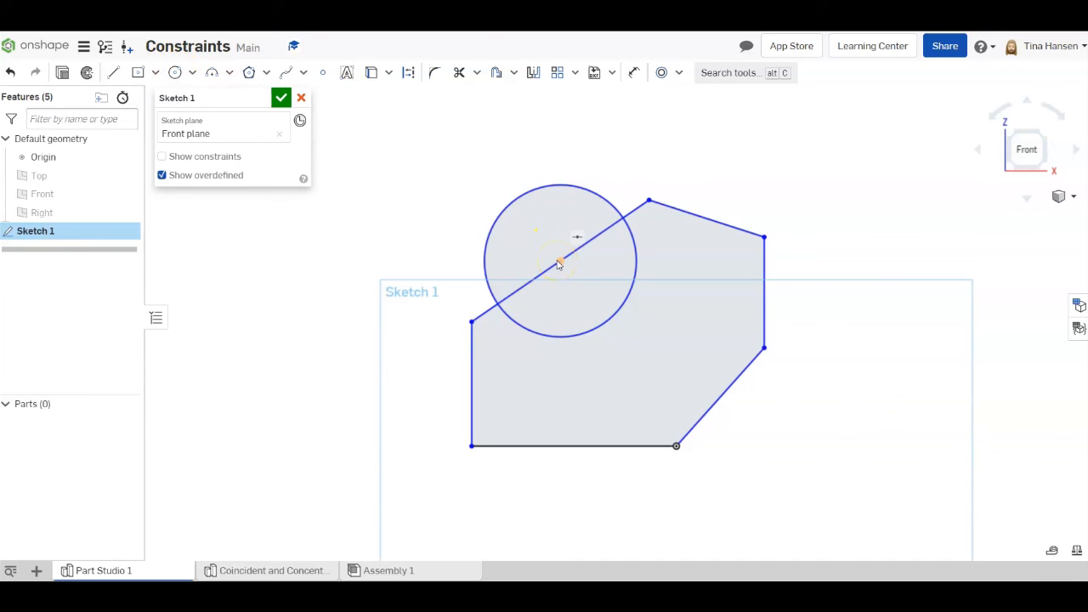
drag(560, 265, 356, 266)
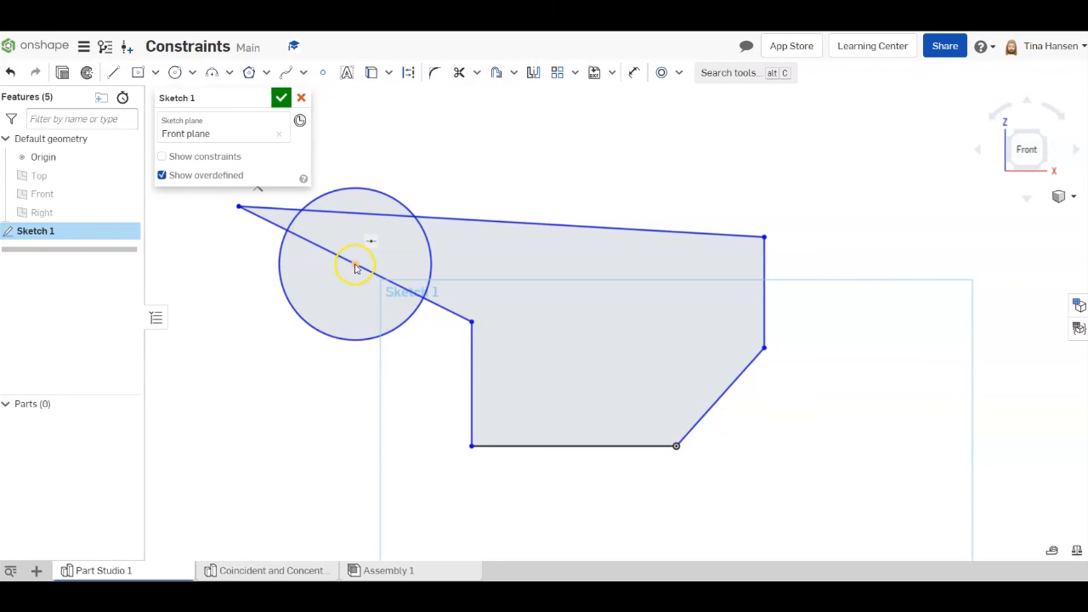
drag(355, 267, 423, 299)
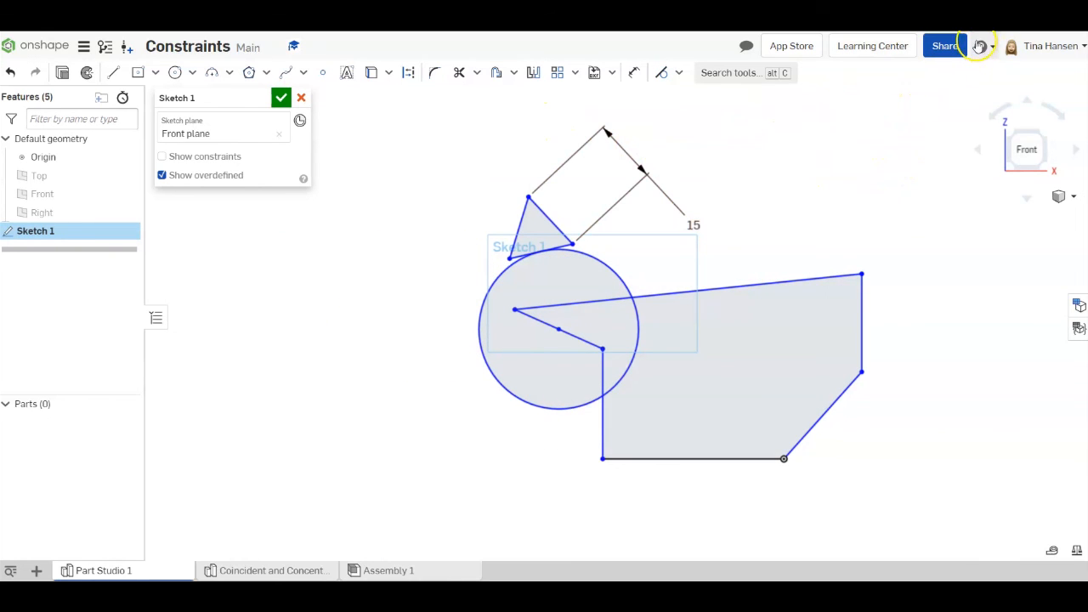
Step: Open the Onshape Help site, search it for "constraints" and open the Working with Constraints article
click(980, 46)
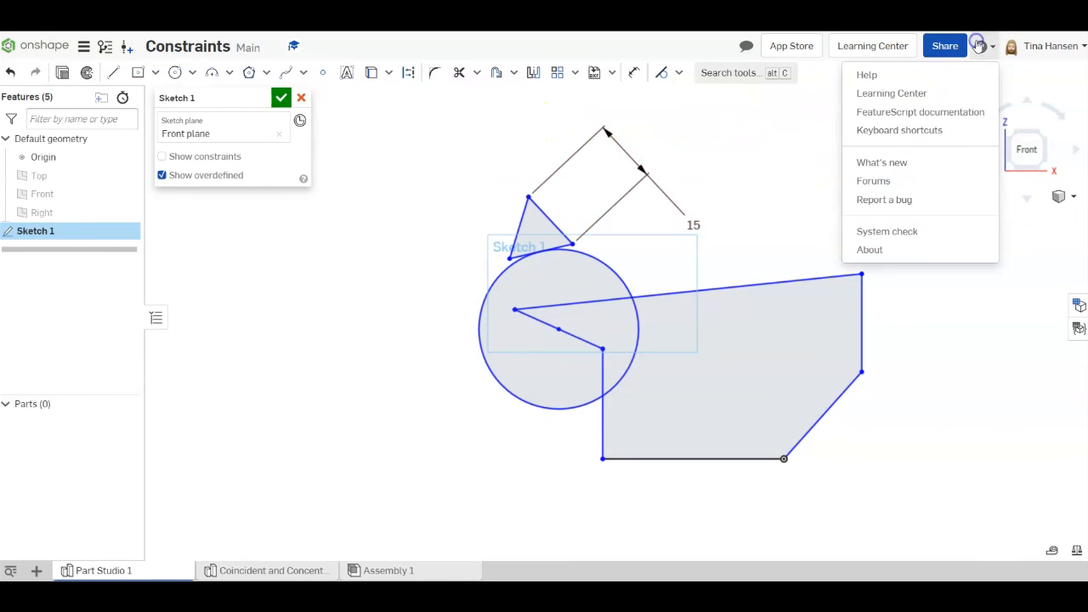
click(915, 75)
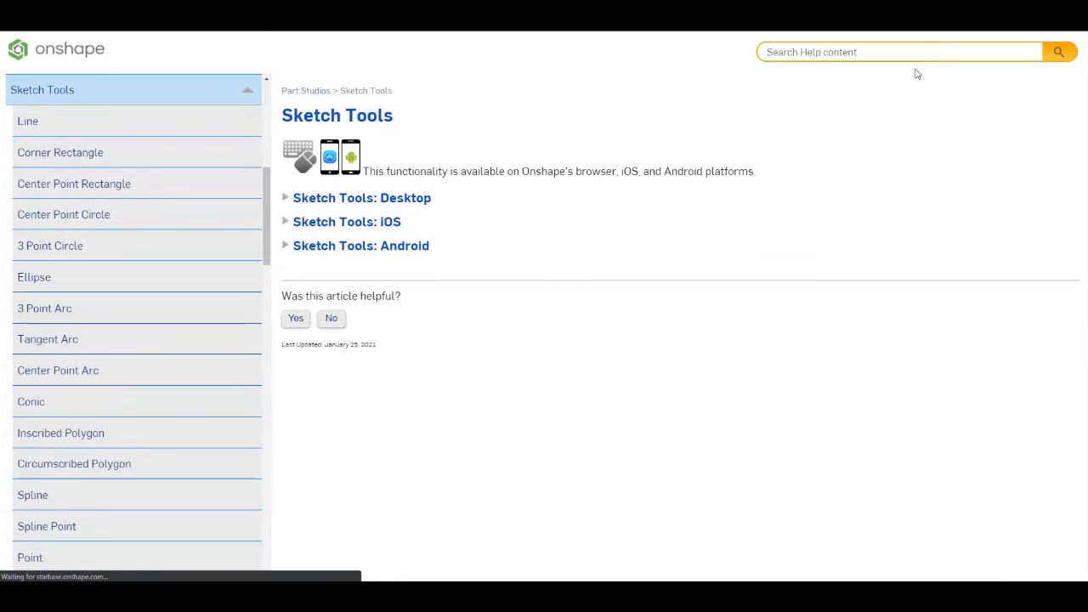
click(867, 52)
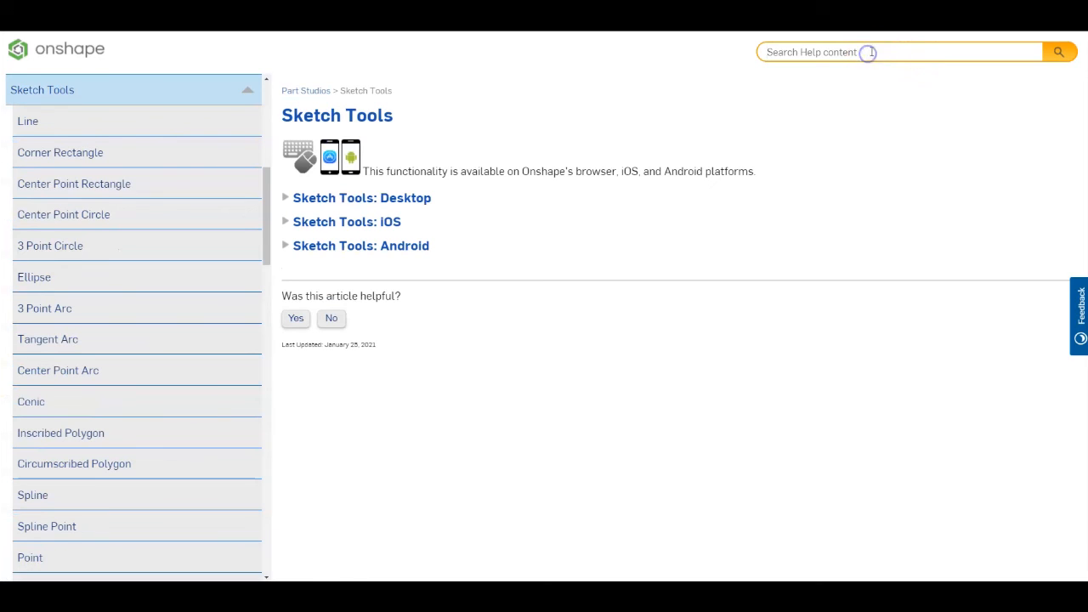
text(constraints)
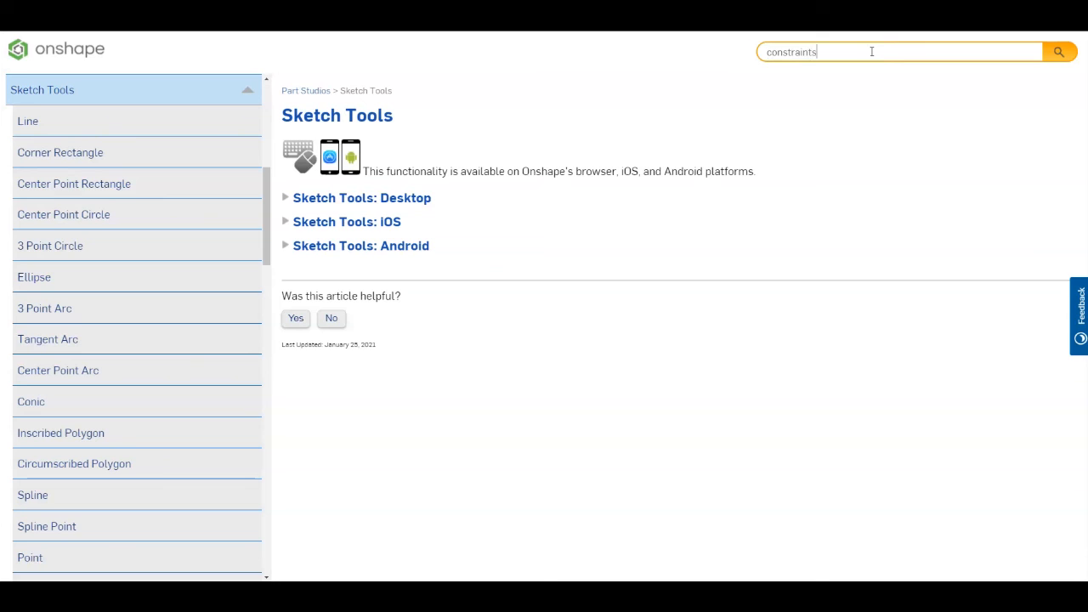
key(Return)
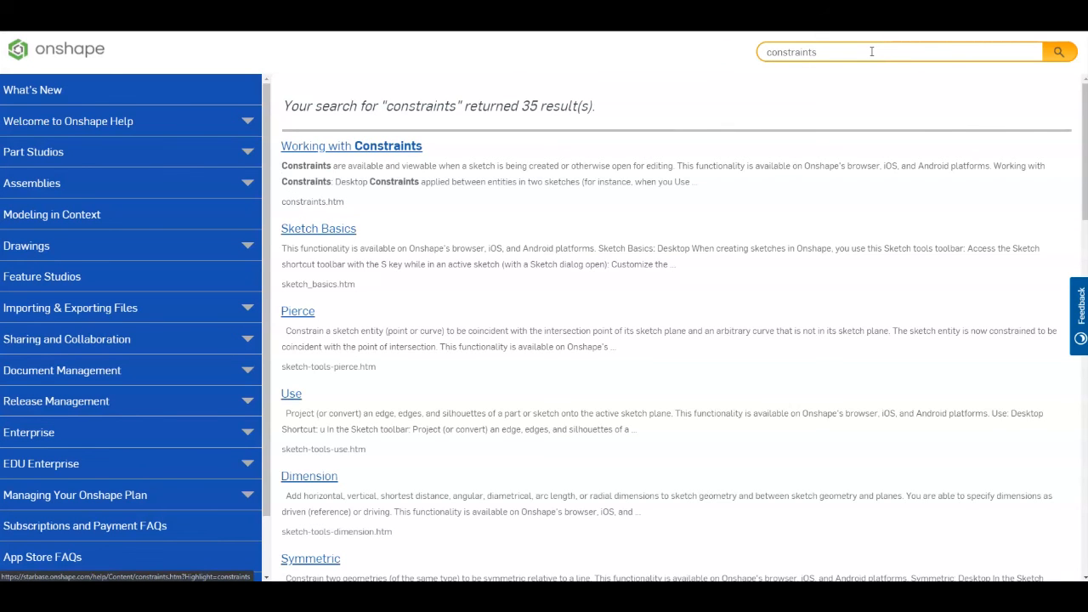
click(361, 150)
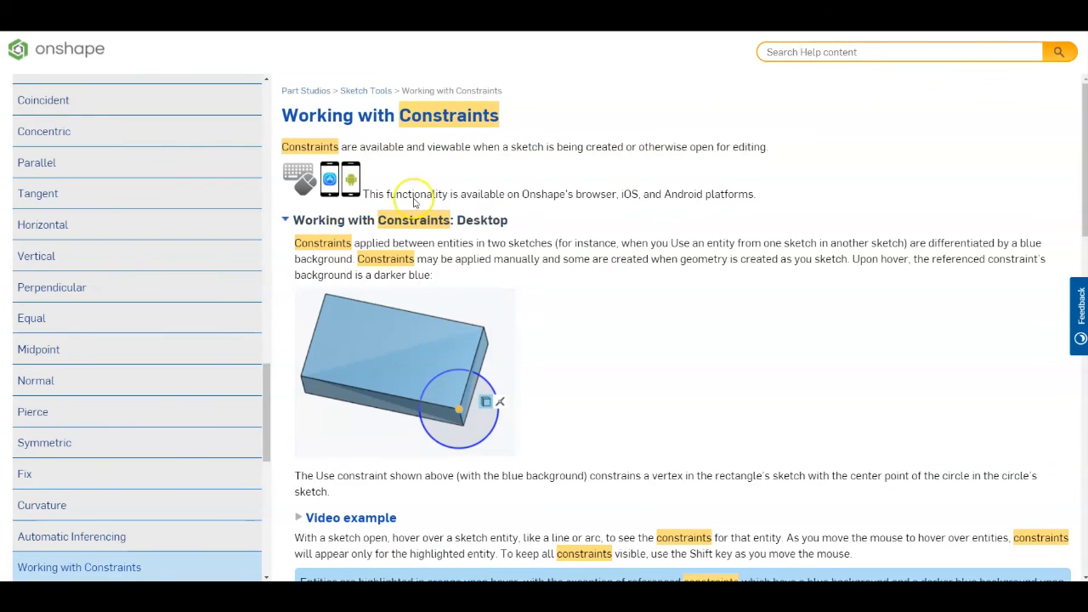
Step: Look through the Working with Constraints article, expanding its video example, and examine the explanations of constraint display and automatic constraints
scroll(747, 320, down, 3)
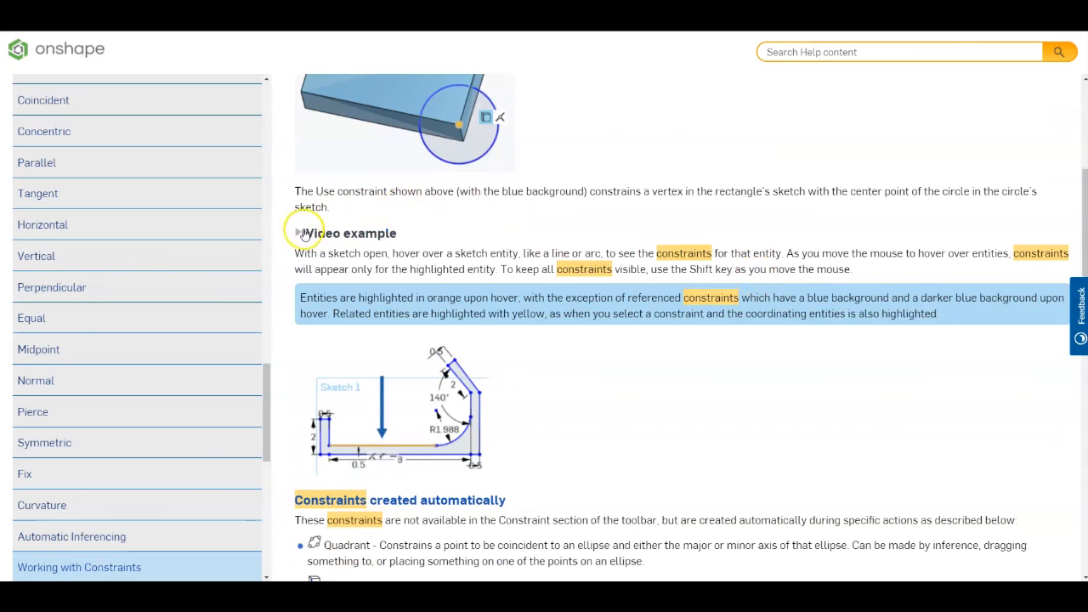
click(301, 235)
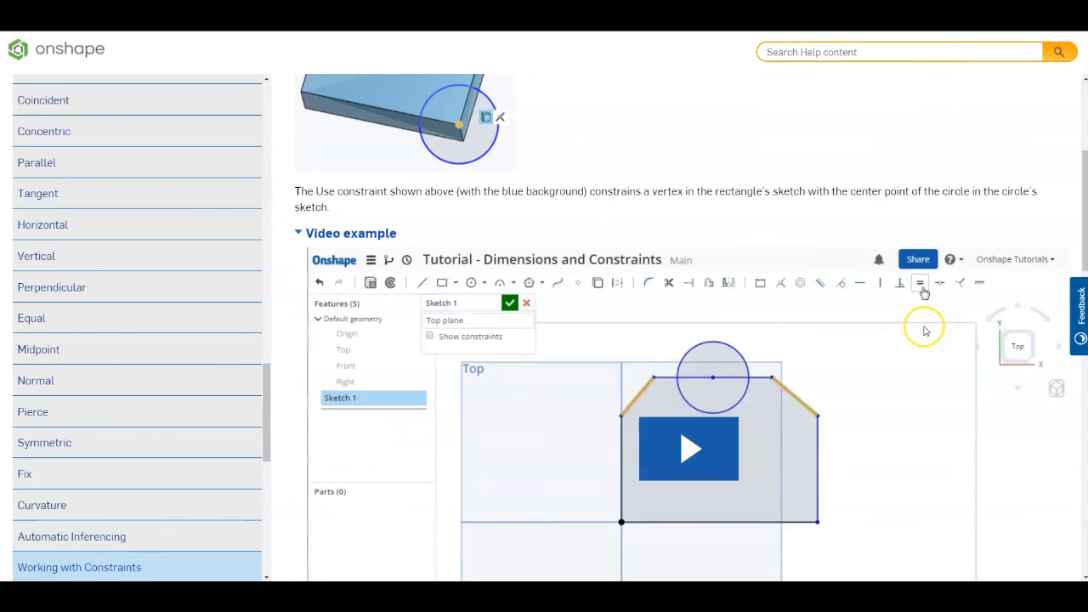
scroll(910, 333, down, 3)
scroll(906, 337, down, 3)
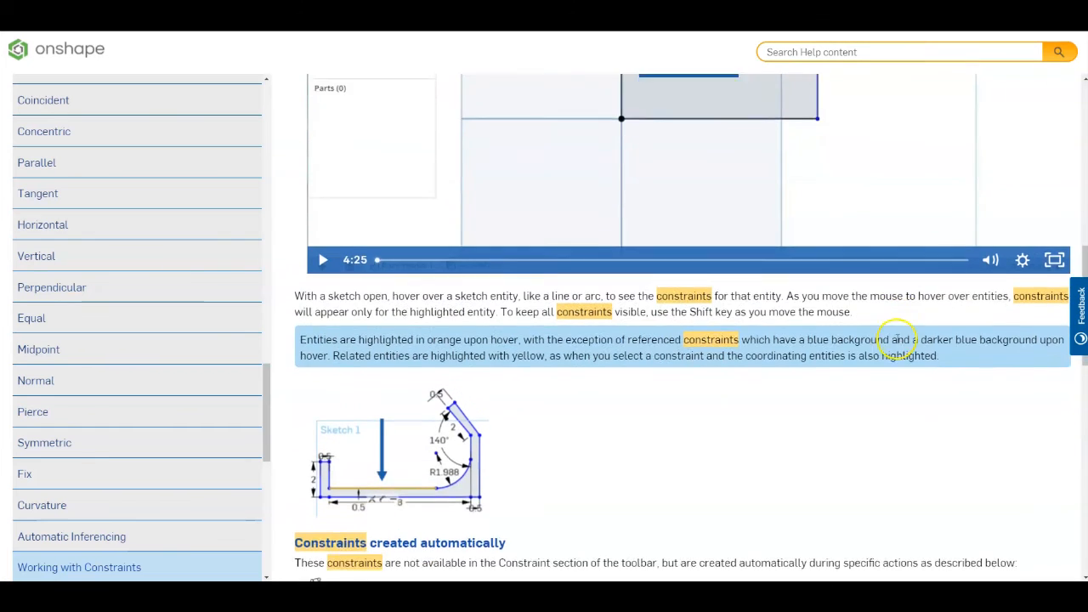
scroll(893, 346, up, 1)
scroll(894, 346, up, 2)
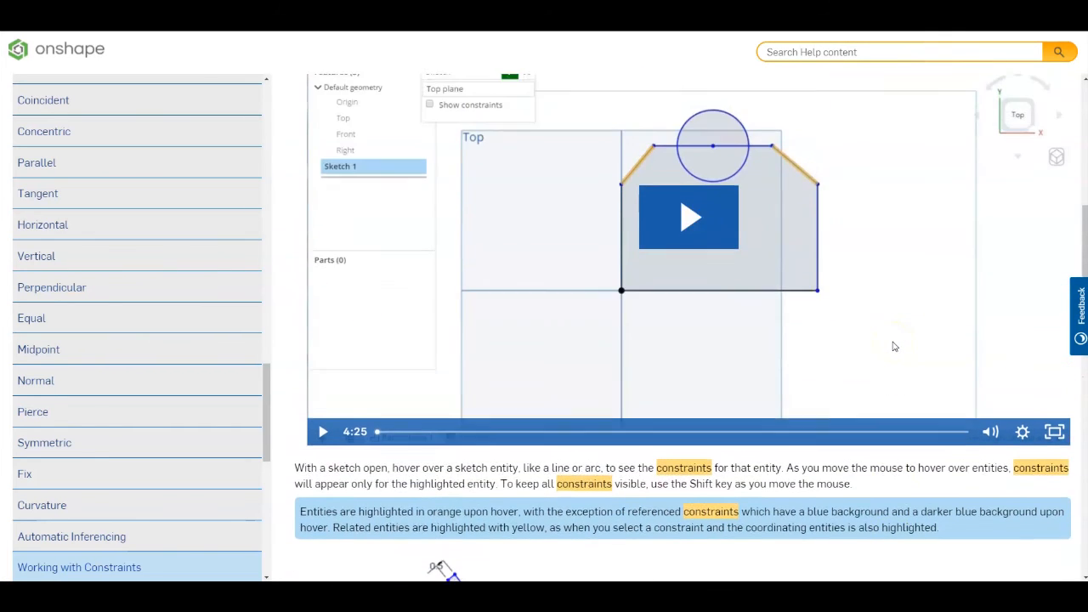
scroll(893, 345, up, 3)
scroll(891, 346, up, 2)
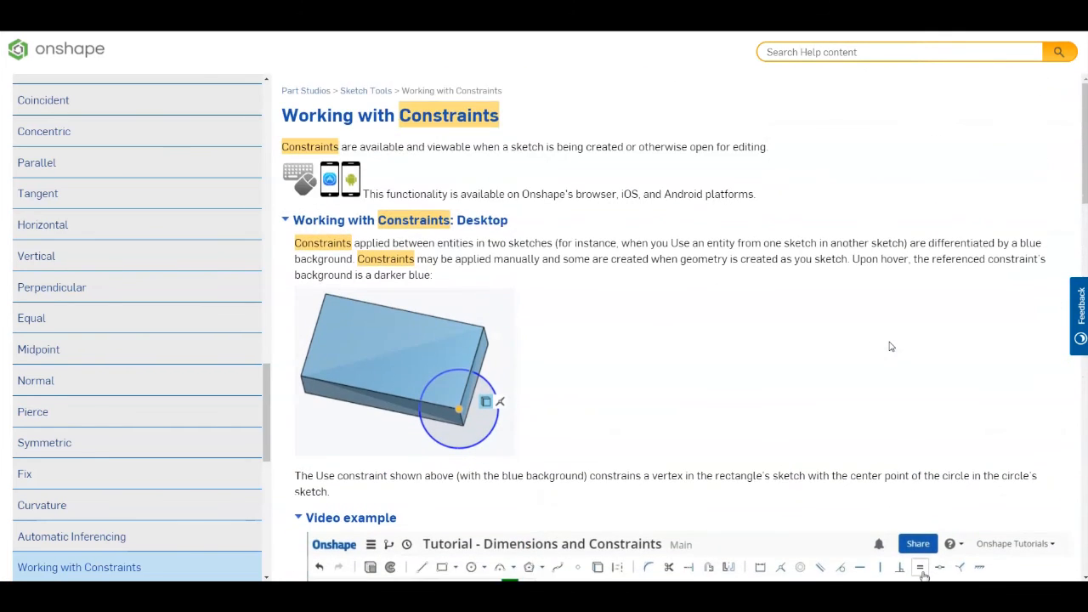